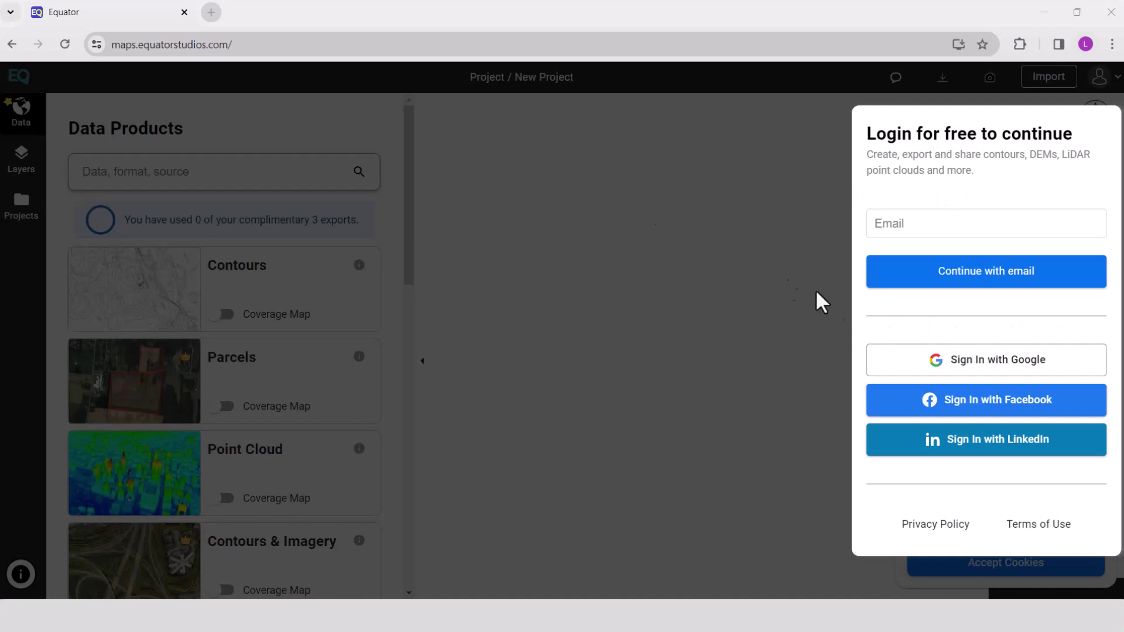
Sign in with Google and fly the map to Green River, WY.
click(940, 362)
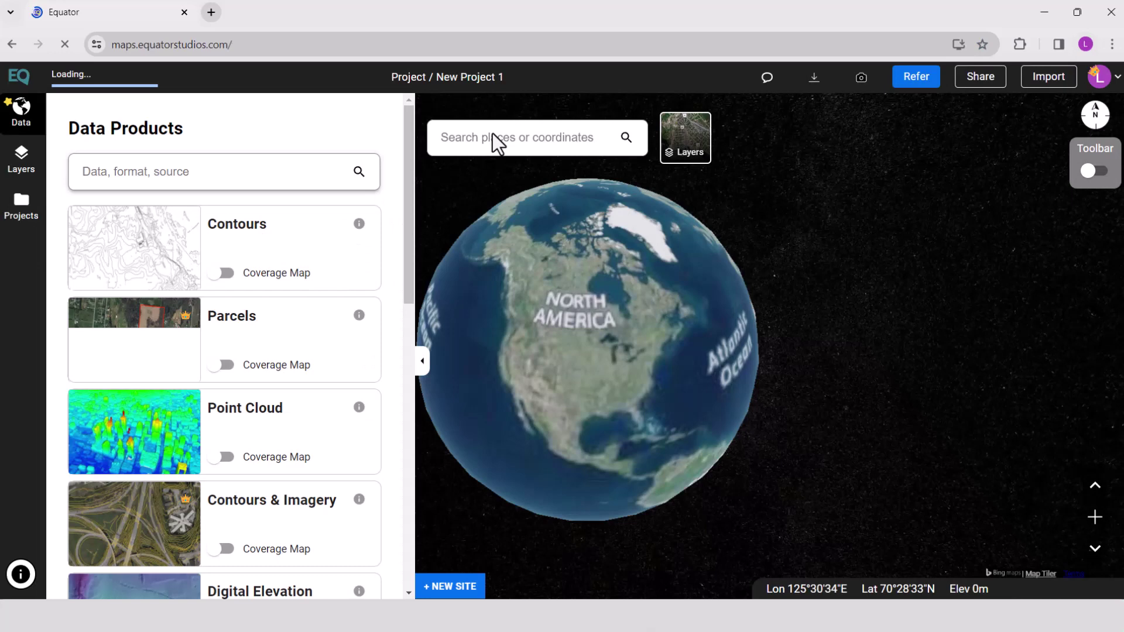
click(491, 140)
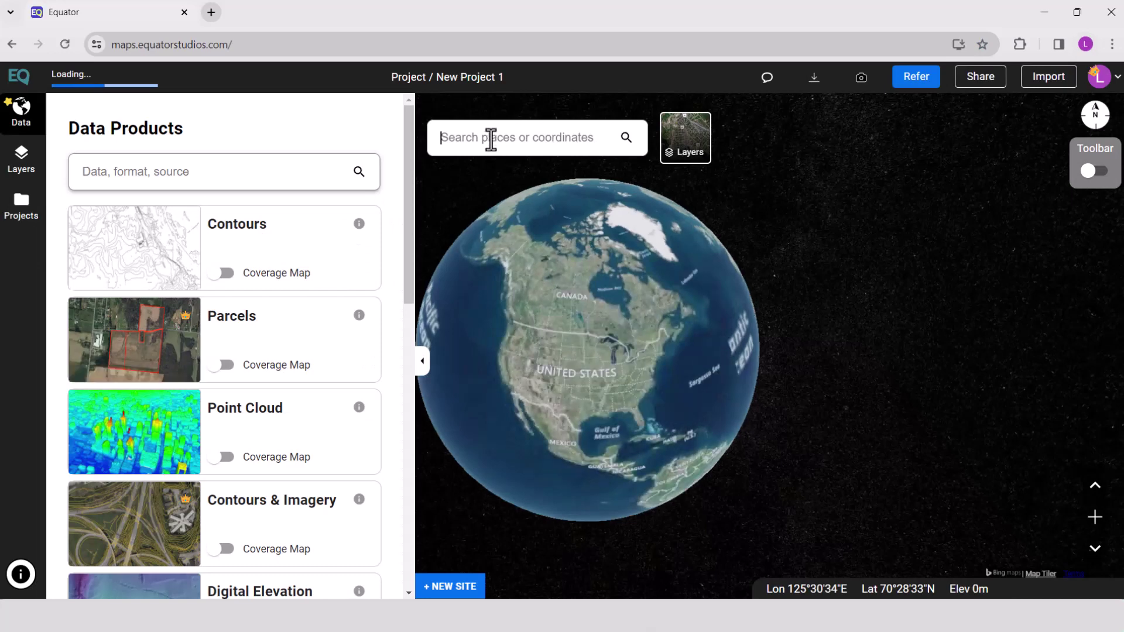
text(Green Ri)
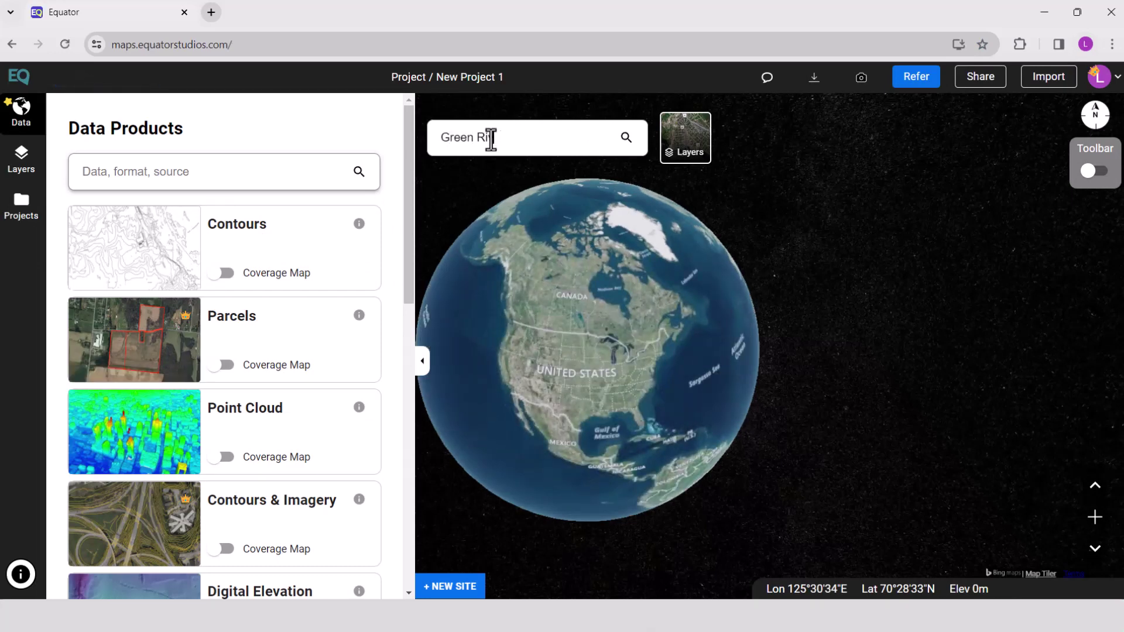
text(ver, WY)
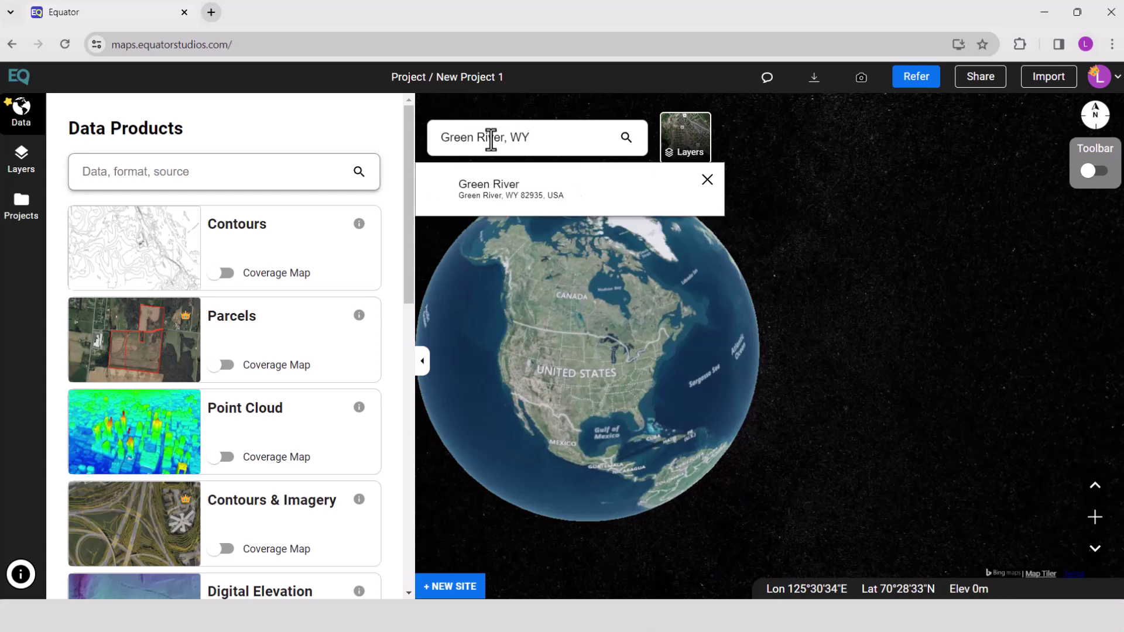
click(494, 196)
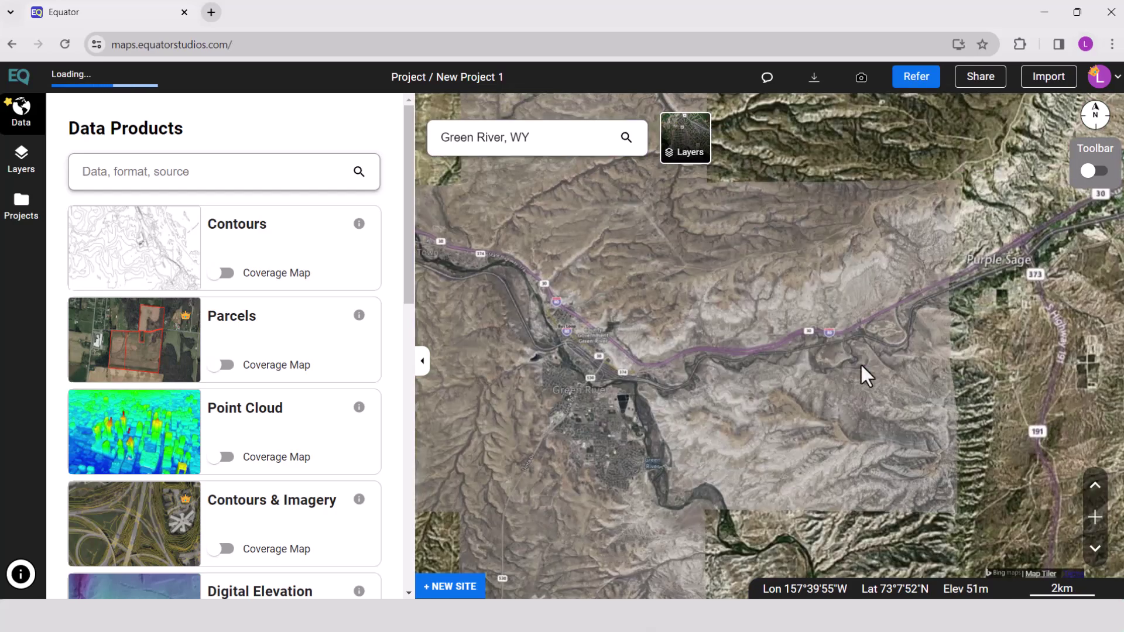
Create a 17:11 site named 'Green River, WY' framed over the town and river valley.
click(446, 590)
drag(610, 413, 649, 358)
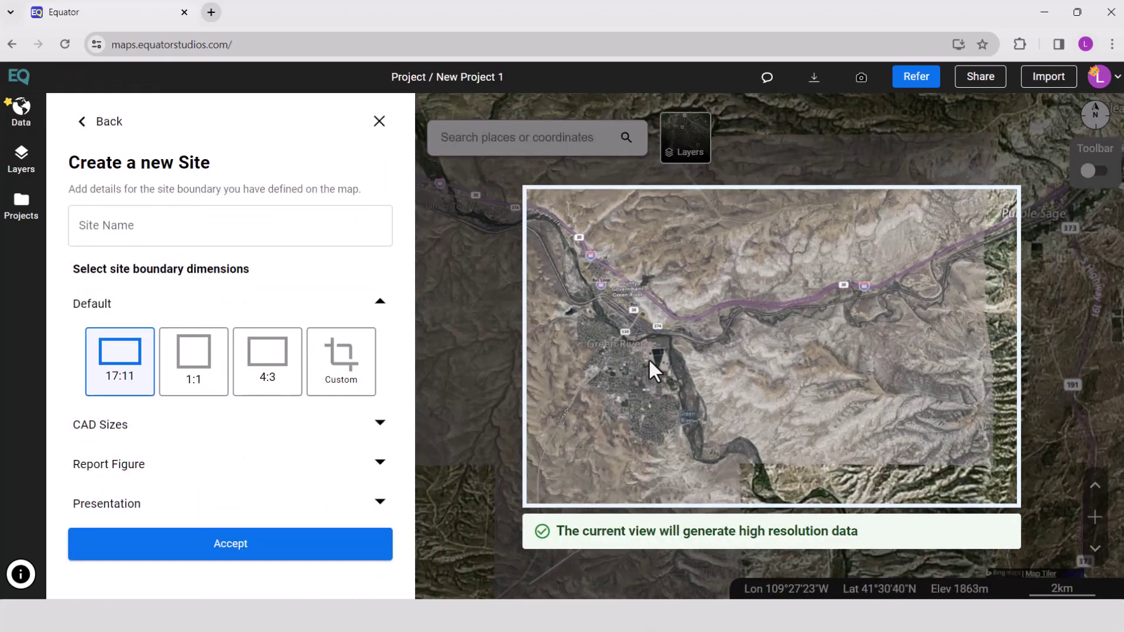
scroll(649, 356, up, 3)
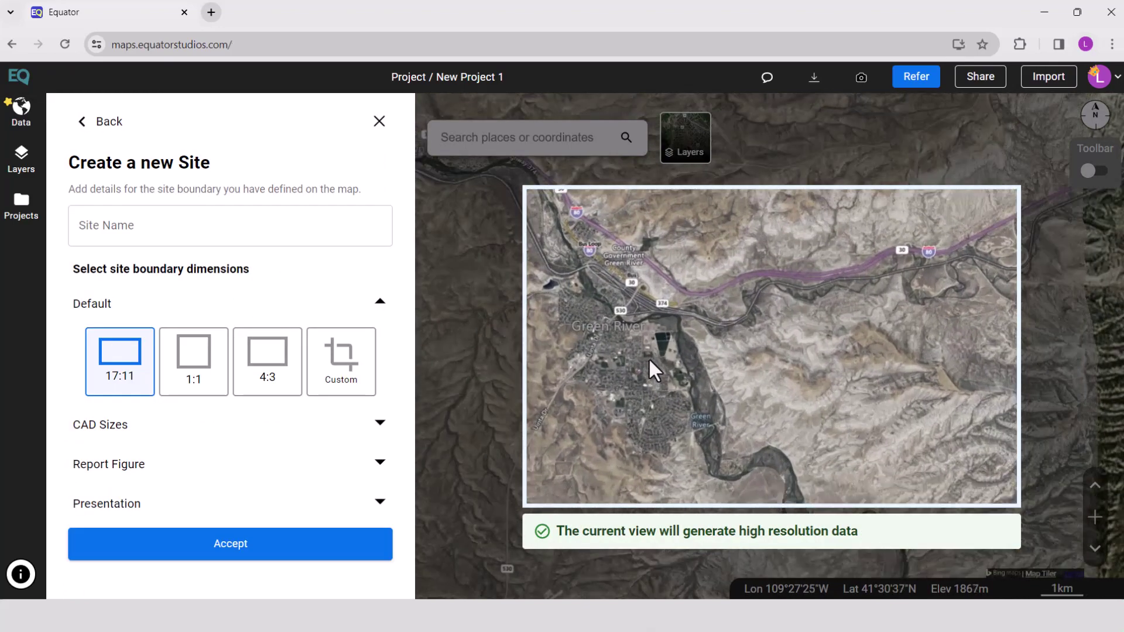
scroll(649, 358, up, 1)
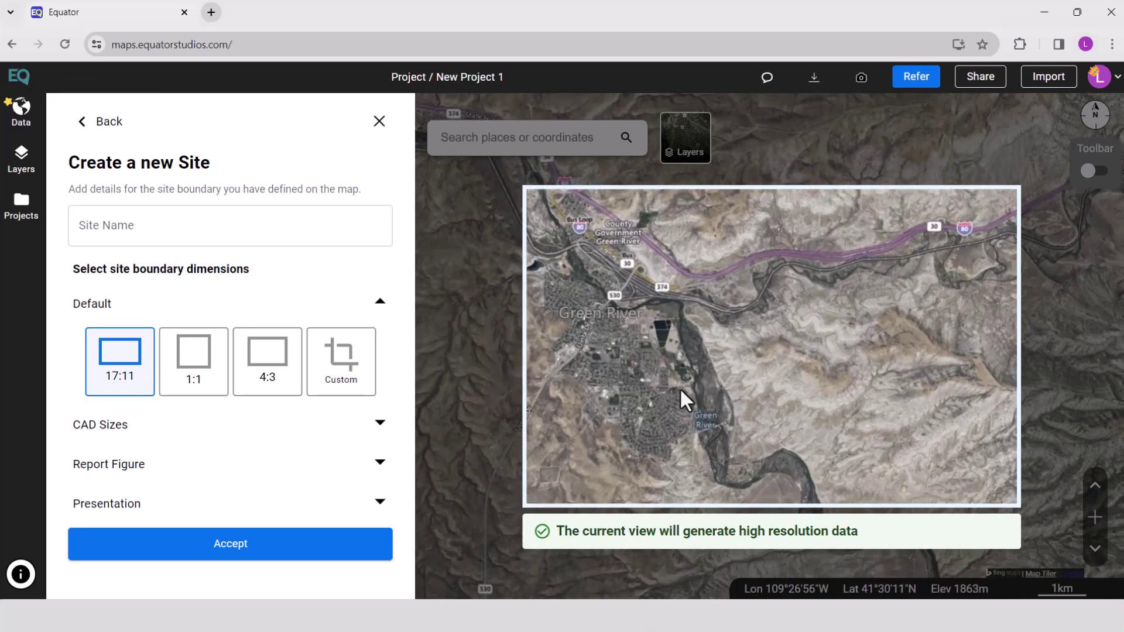
click(144, 223)
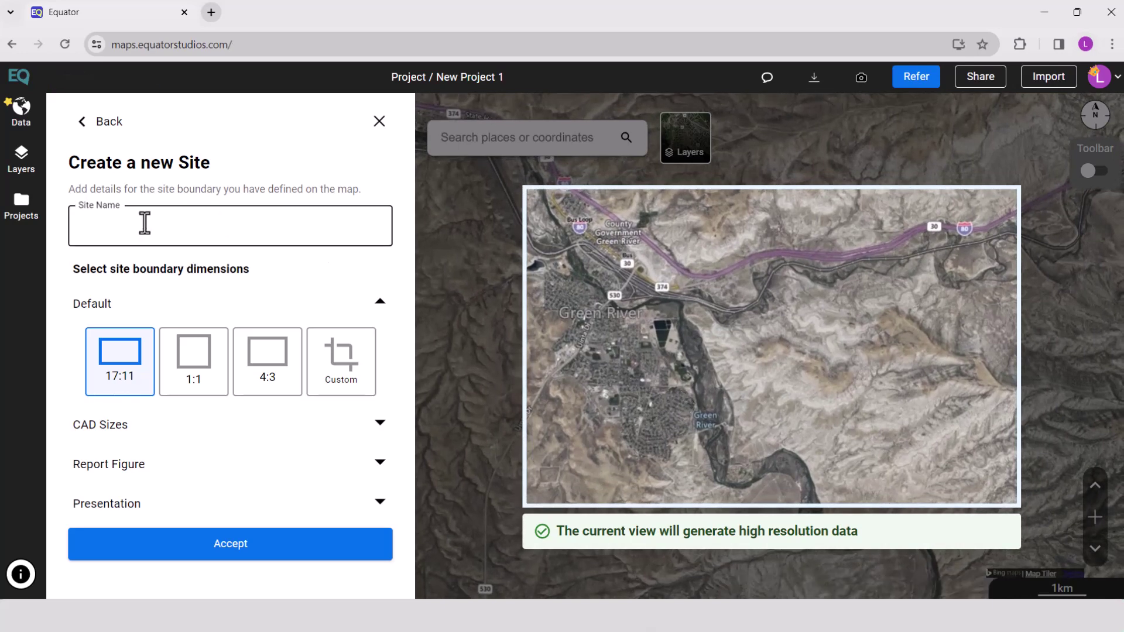
text(Green River)
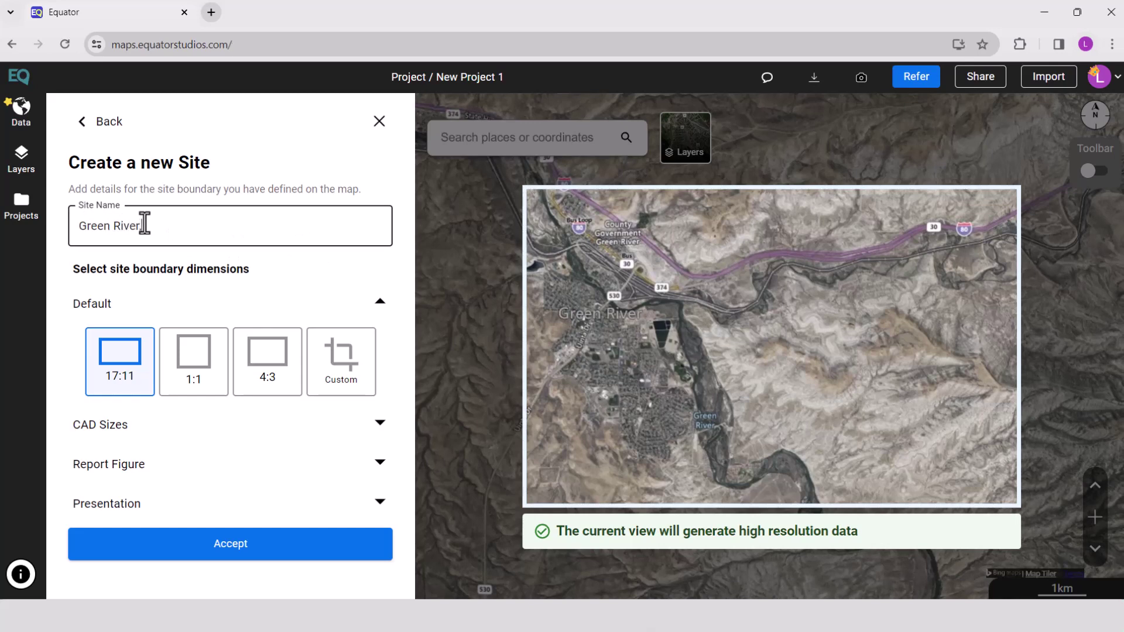
text(, WY)
click(105, 378)
click(202, 556)
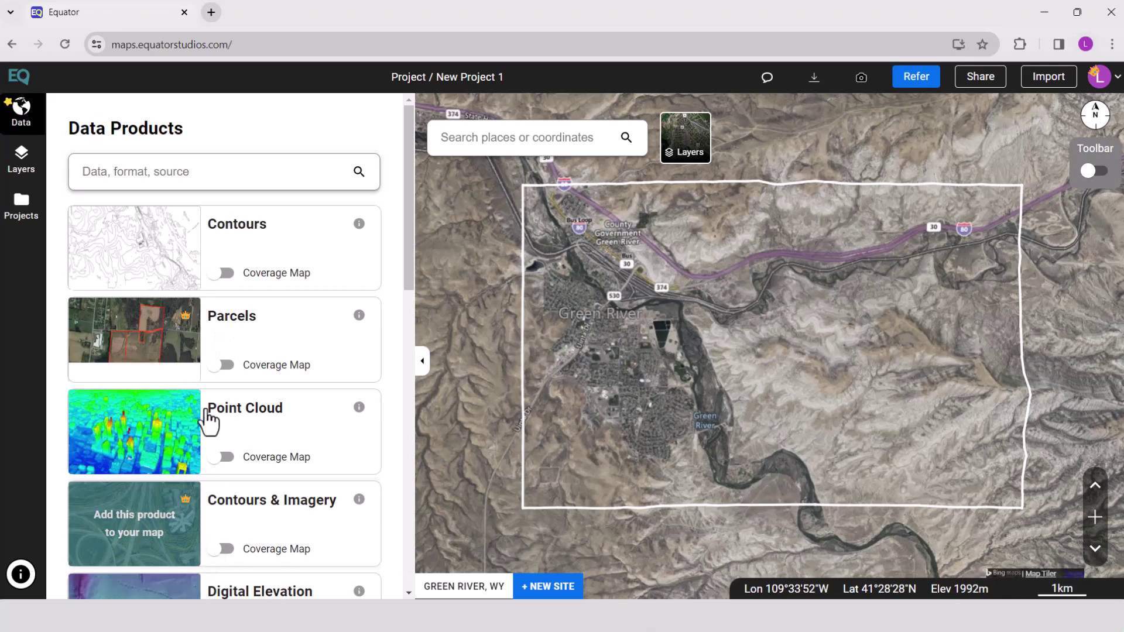
Add a USGS point cloud product to the Green River site.
click(163, 439)
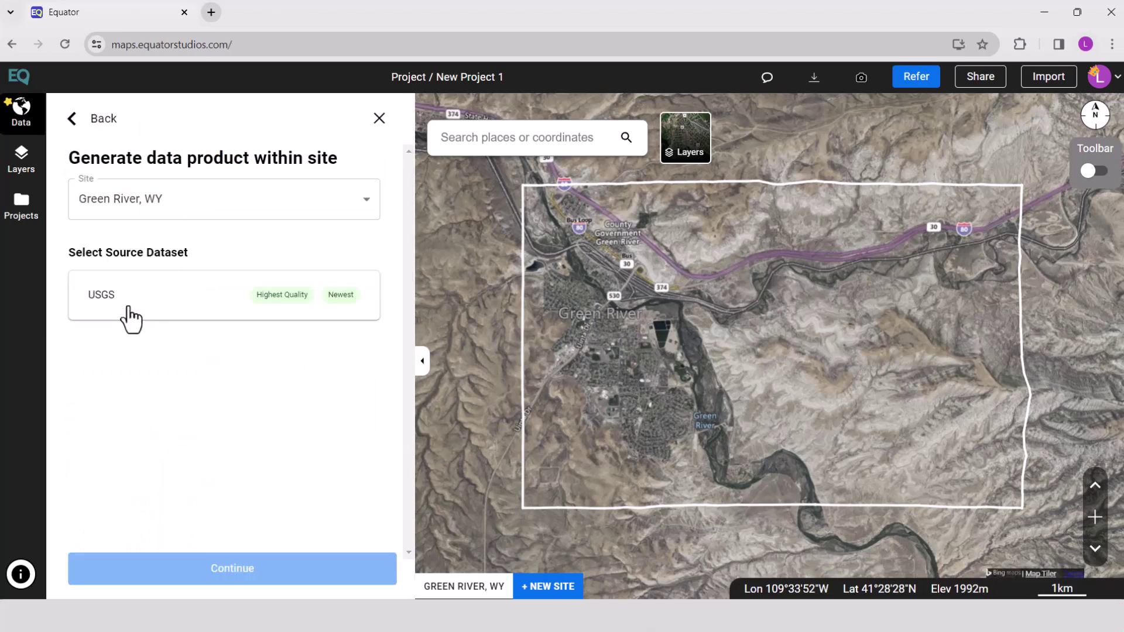
click(130, 317)
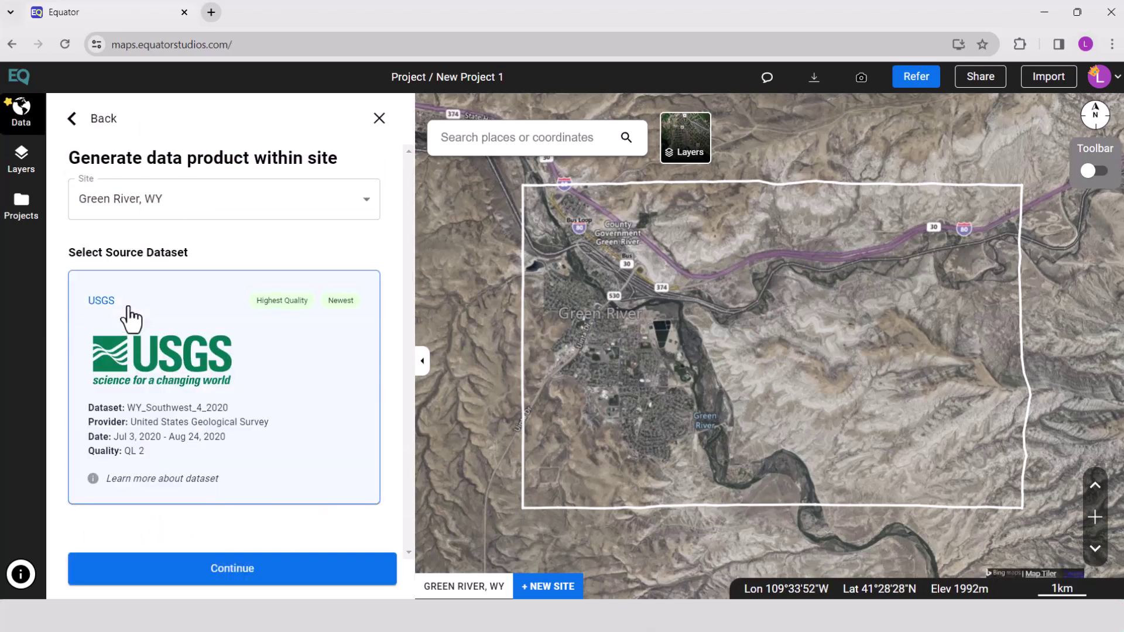
click(142, 580)
click(142, 580)
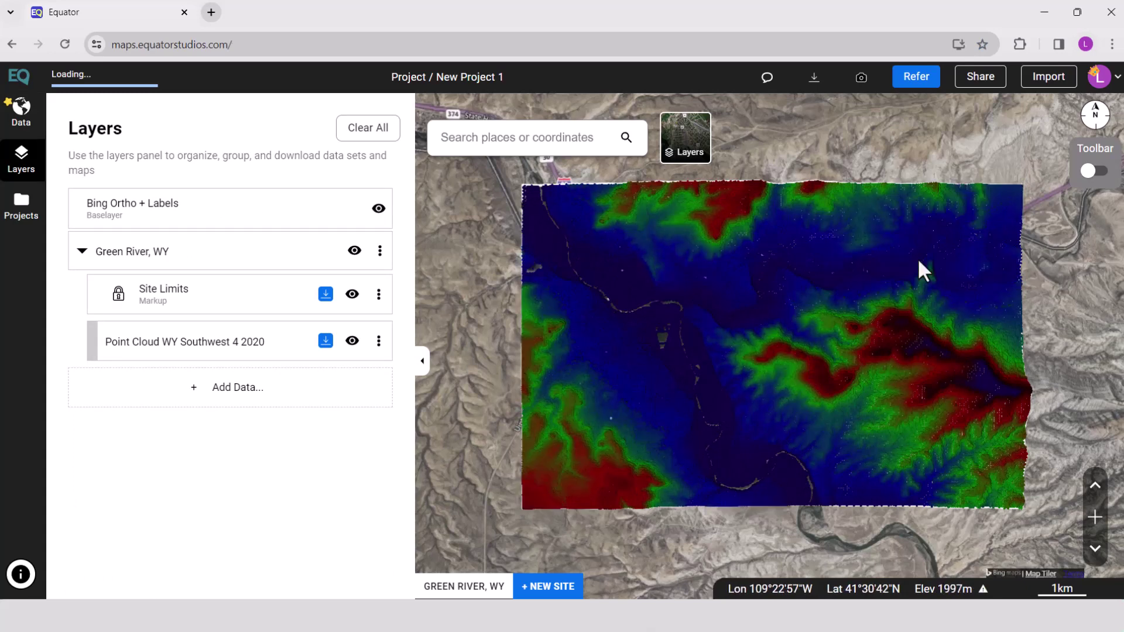
Review the point cloud layer's download settings: LAZ format, NAD83(2011) / UTM zone 12N.
click(326, 341)
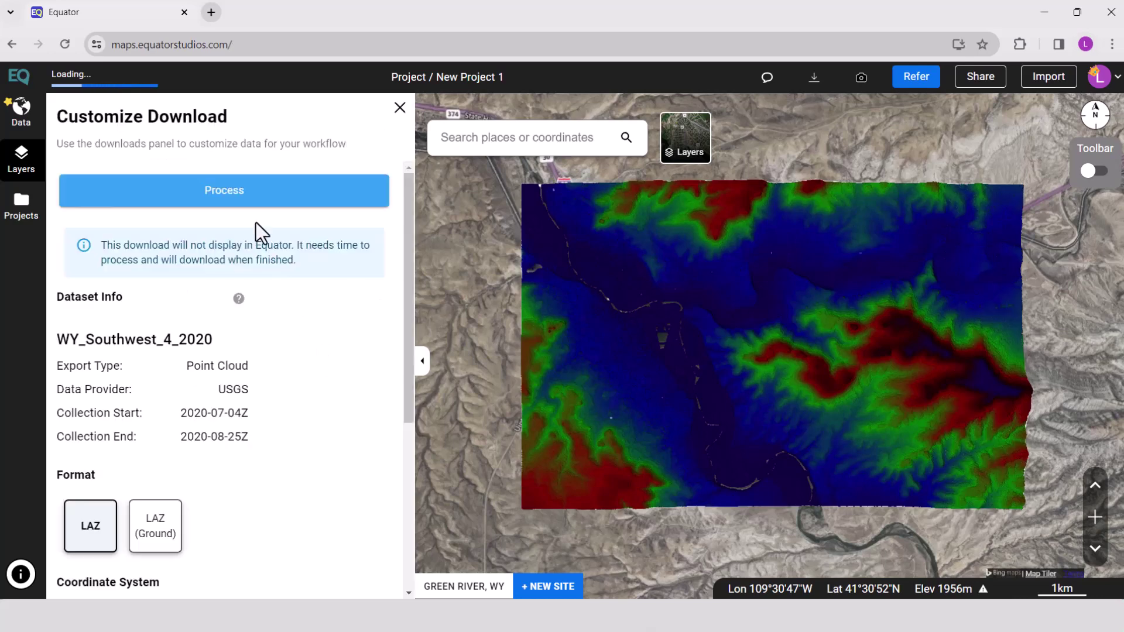
scroll(91, 545, down, 5)
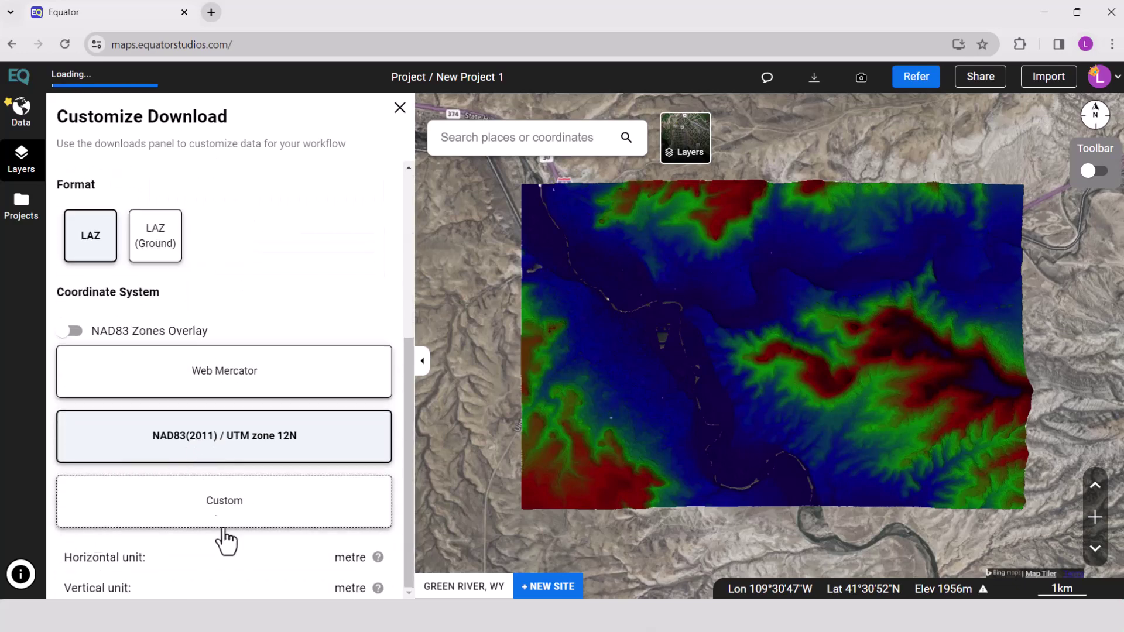
scroll(319, 472, up, 5)
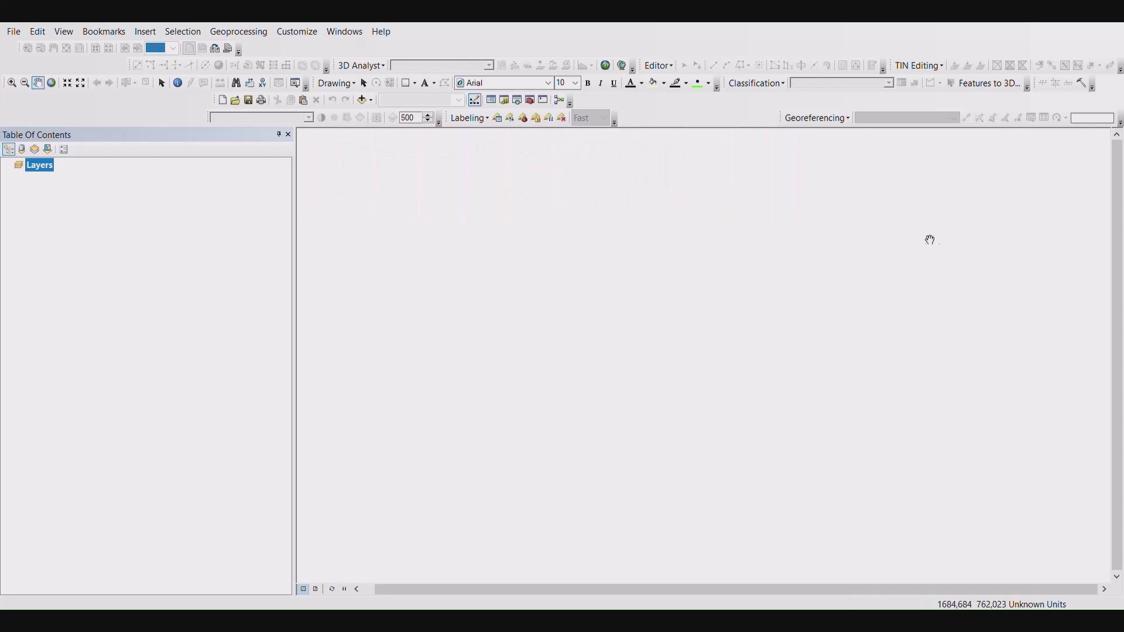
Create a Green_River_Project folder on the Desktop in Catalog.
click(505, 100)
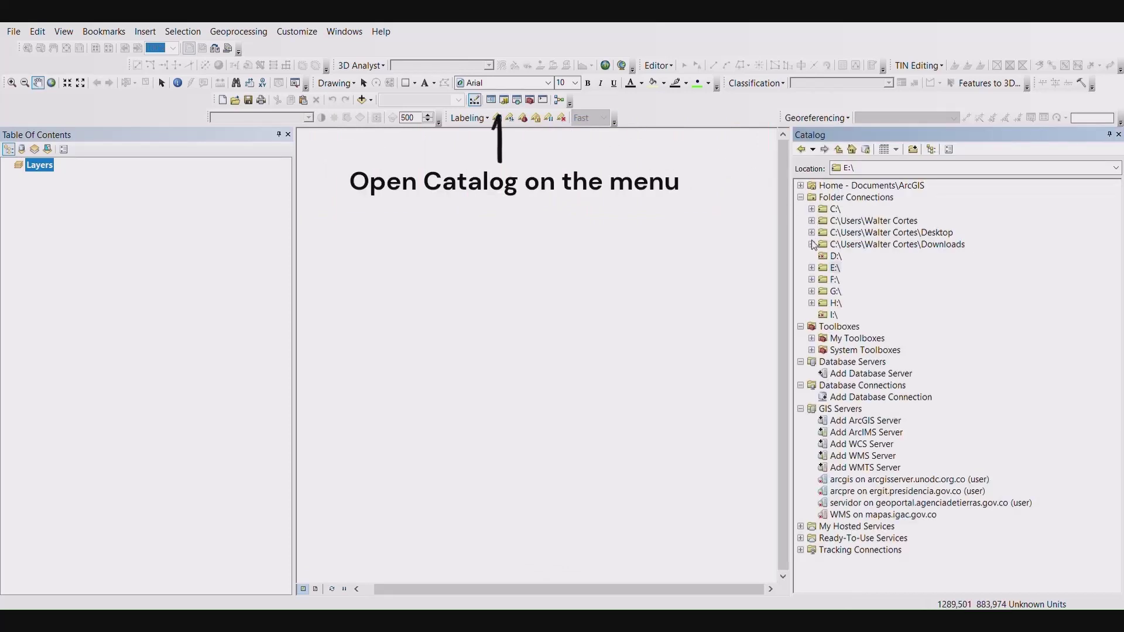
click(857, 235)
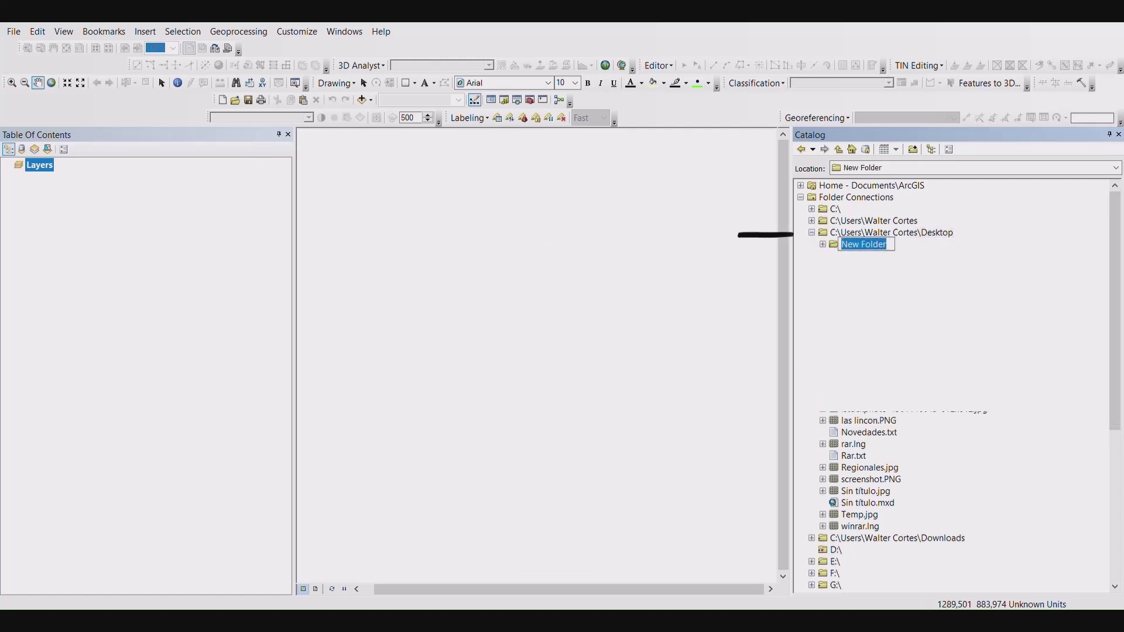
text(G)
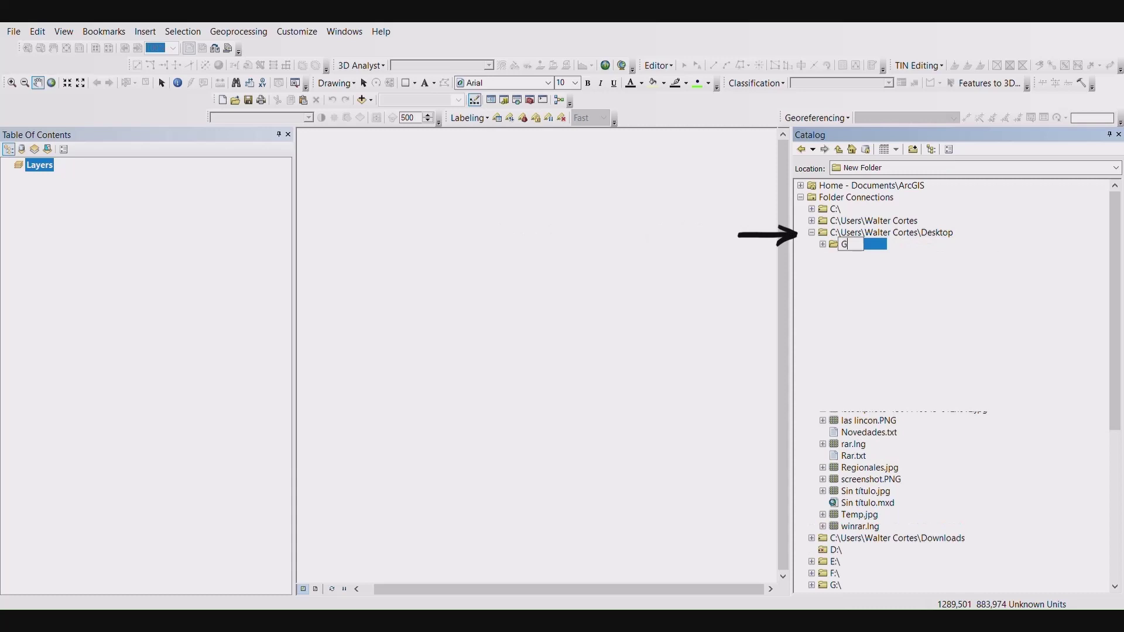
text(reen)
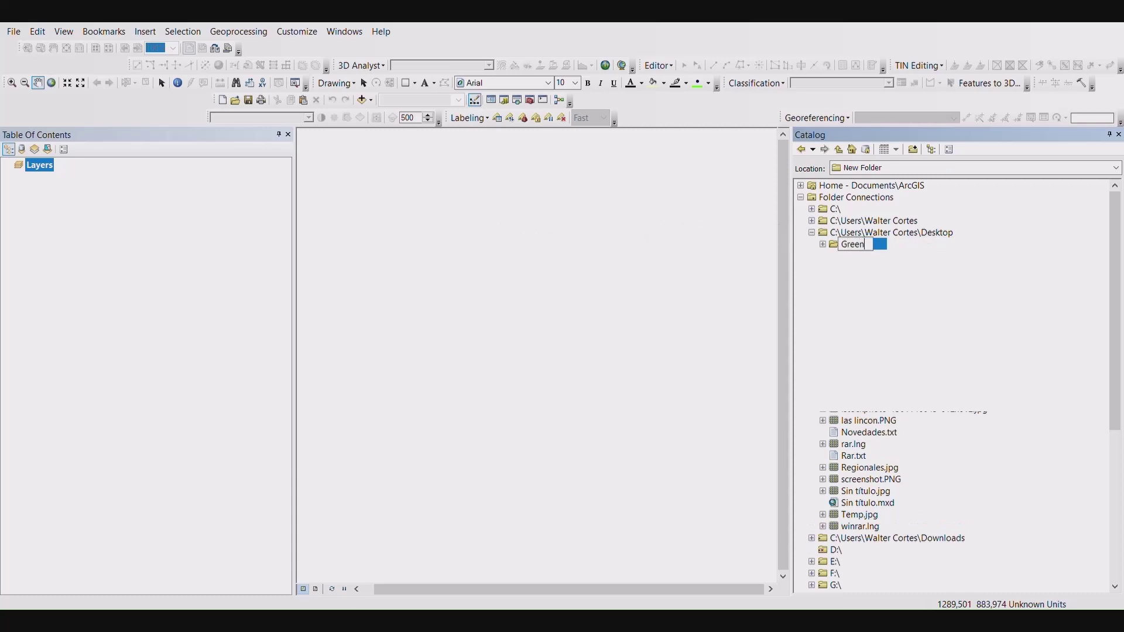
text(_River_Project)
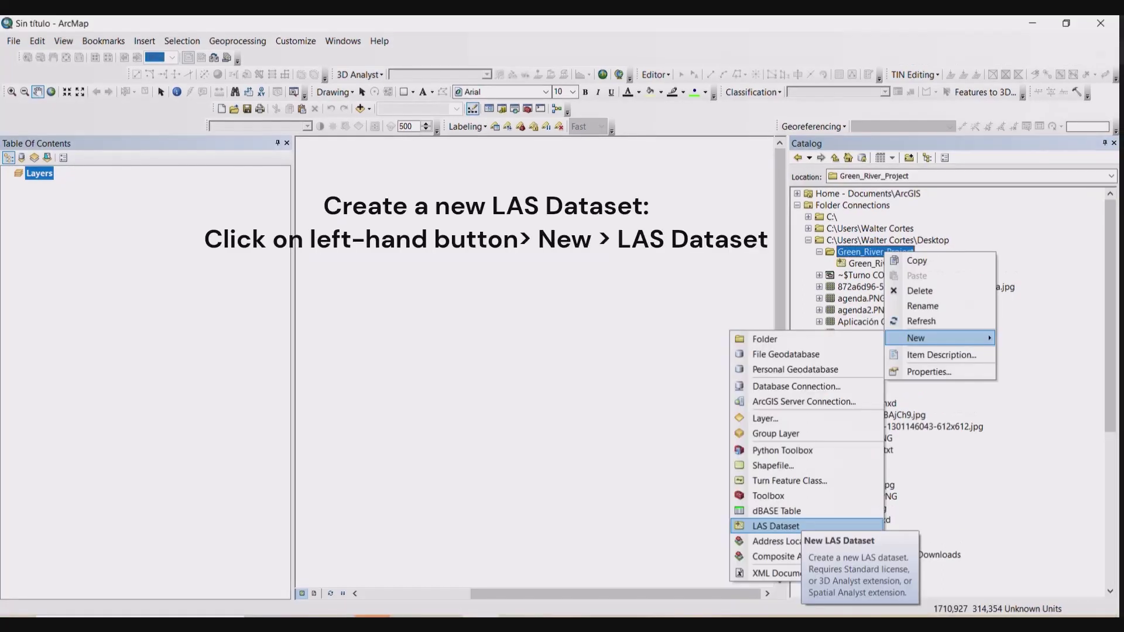
Create a new LAS dataset in the project folder named Green_River.lasd.
click(776, 526)
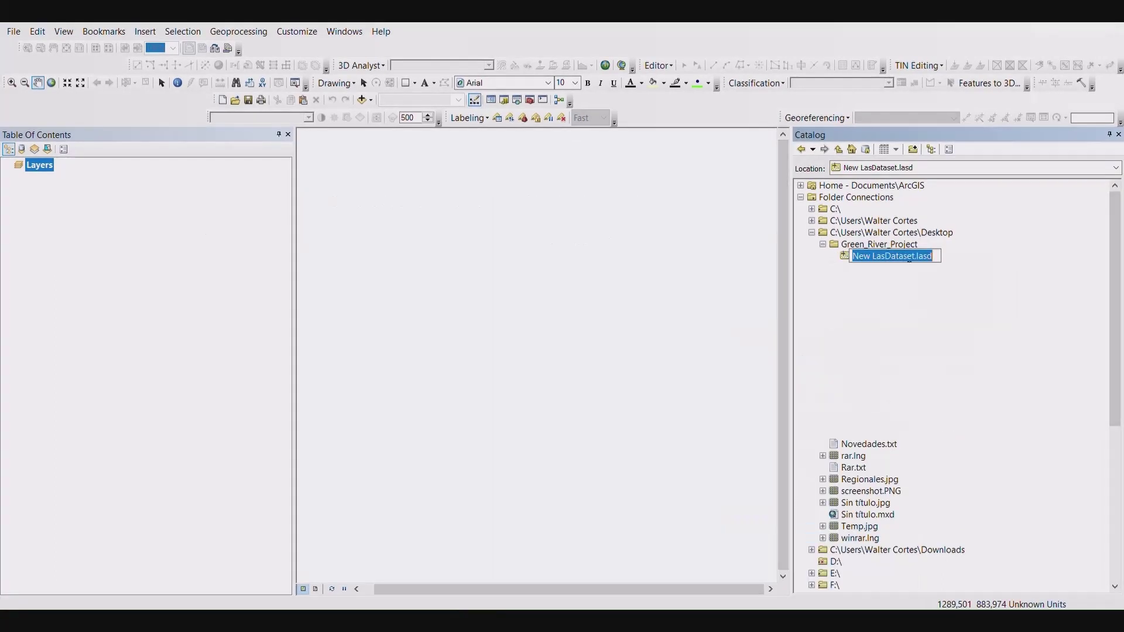
click(906, 256)
drag(912, 256, 852, 257)
text(Gr)
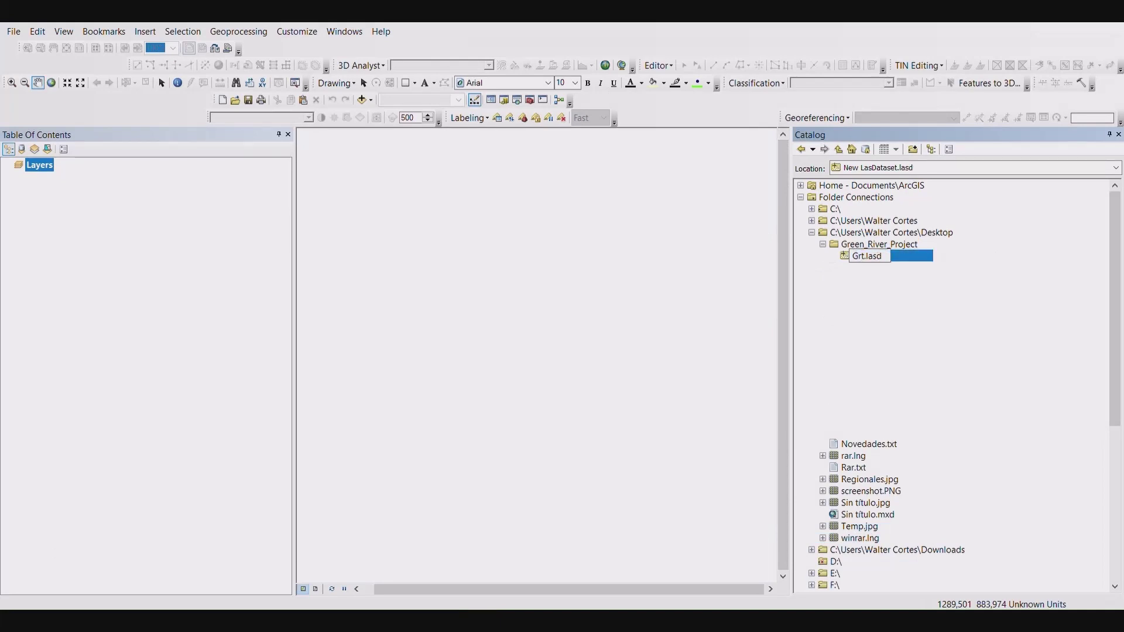
text(een_River)
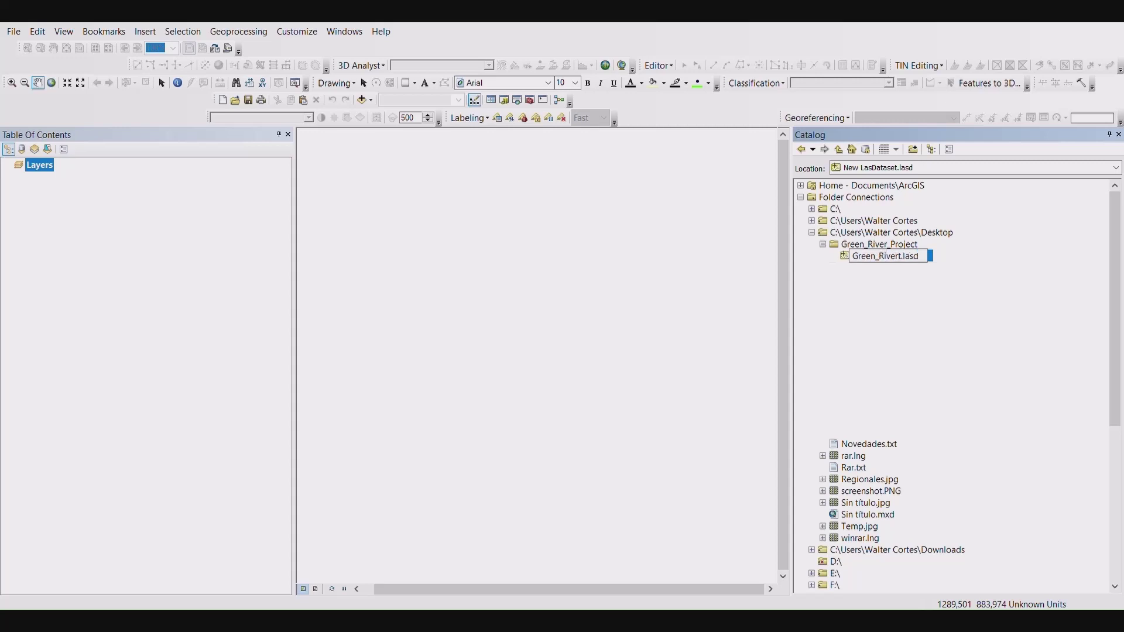
key(Delete)
key(Return)
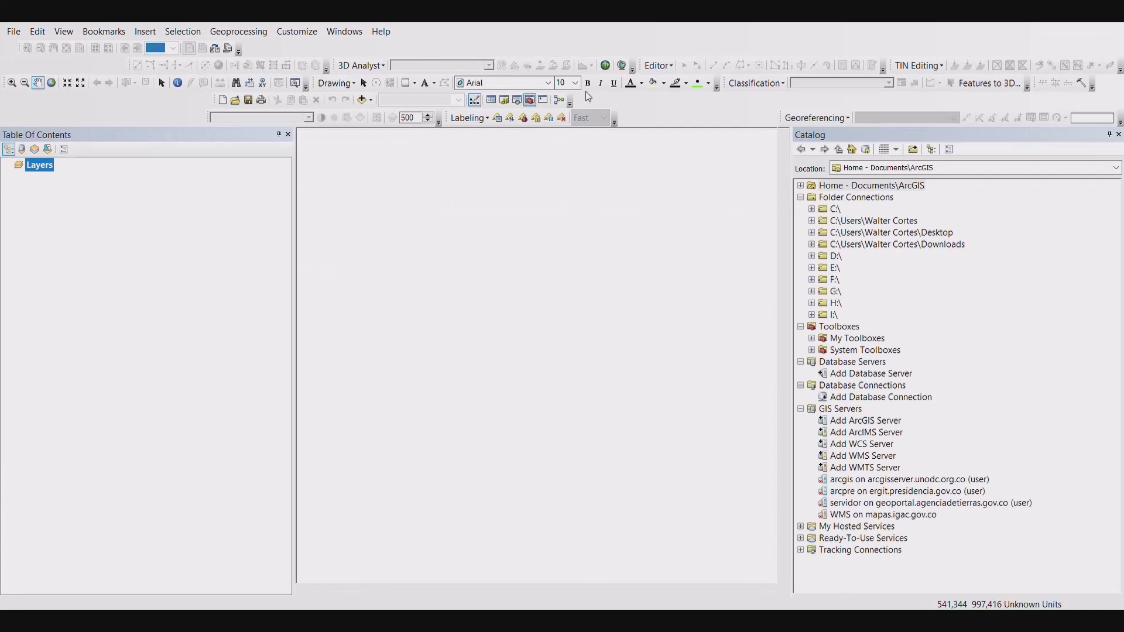
Open the LAStools laszip tool from ArcToolbox to decompress the LAZ file.
click(530, 100)
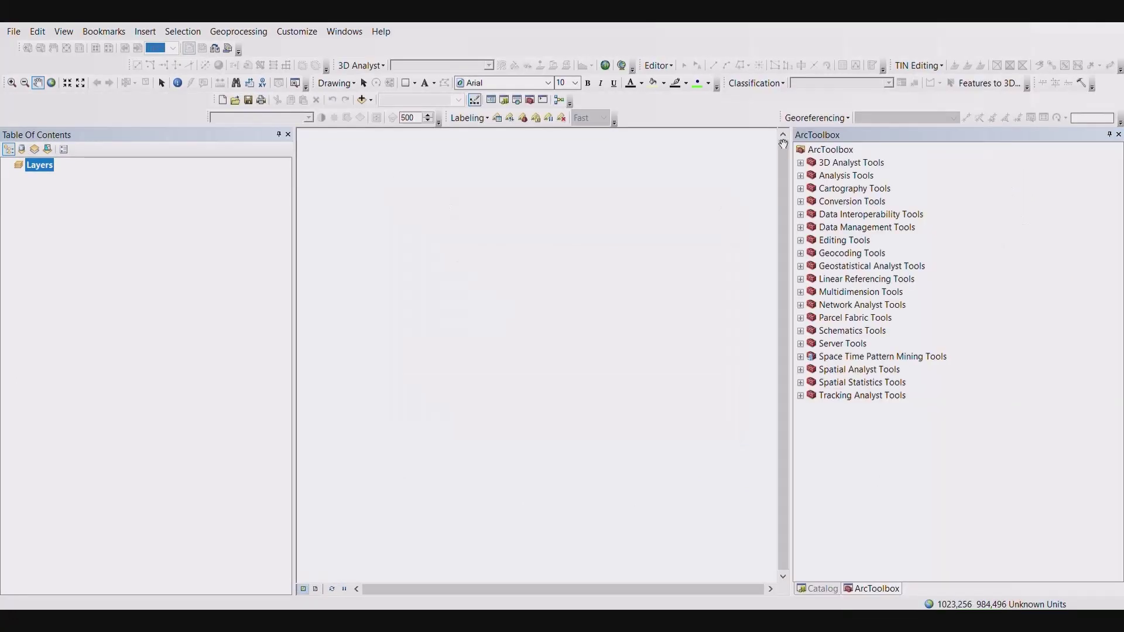
click(997, 273)
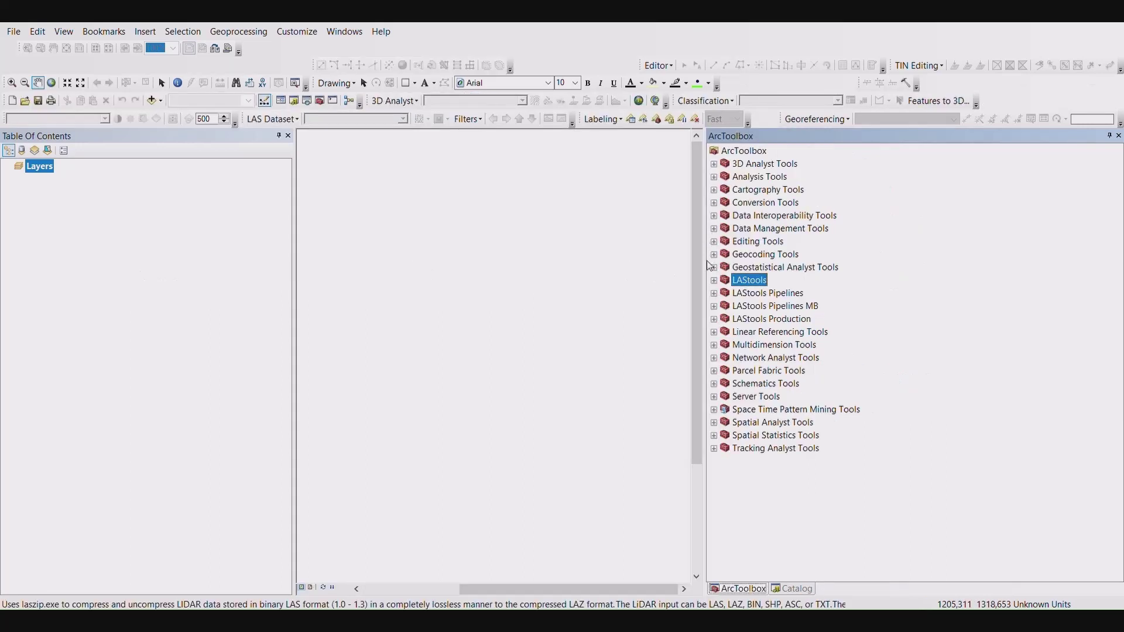
click(714, 280)
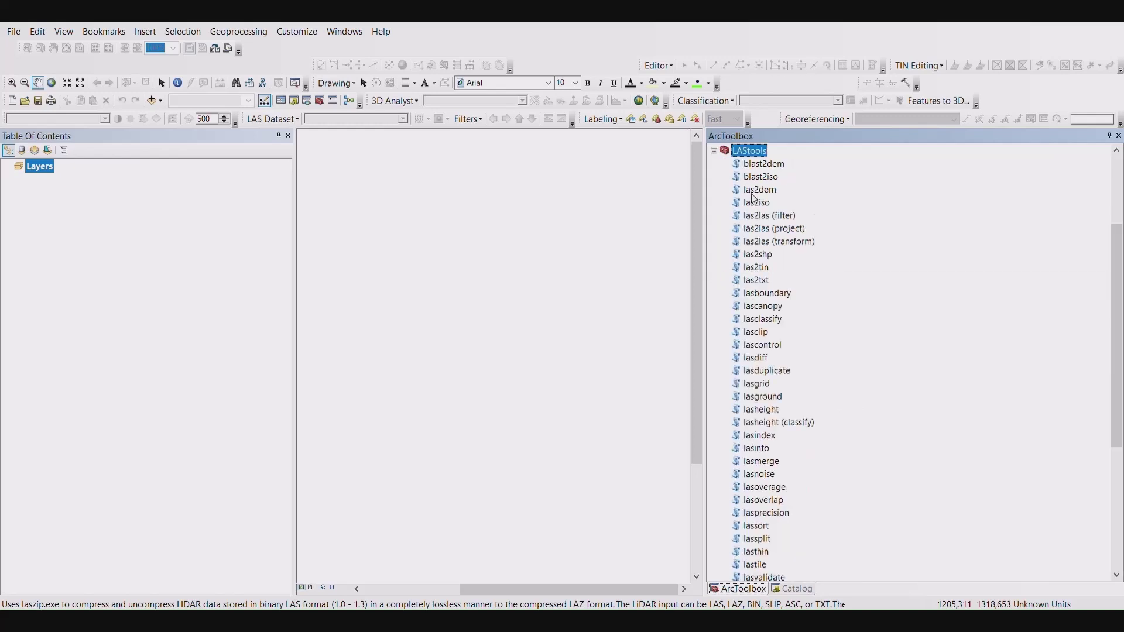
scroll(753, 206, down, 1)
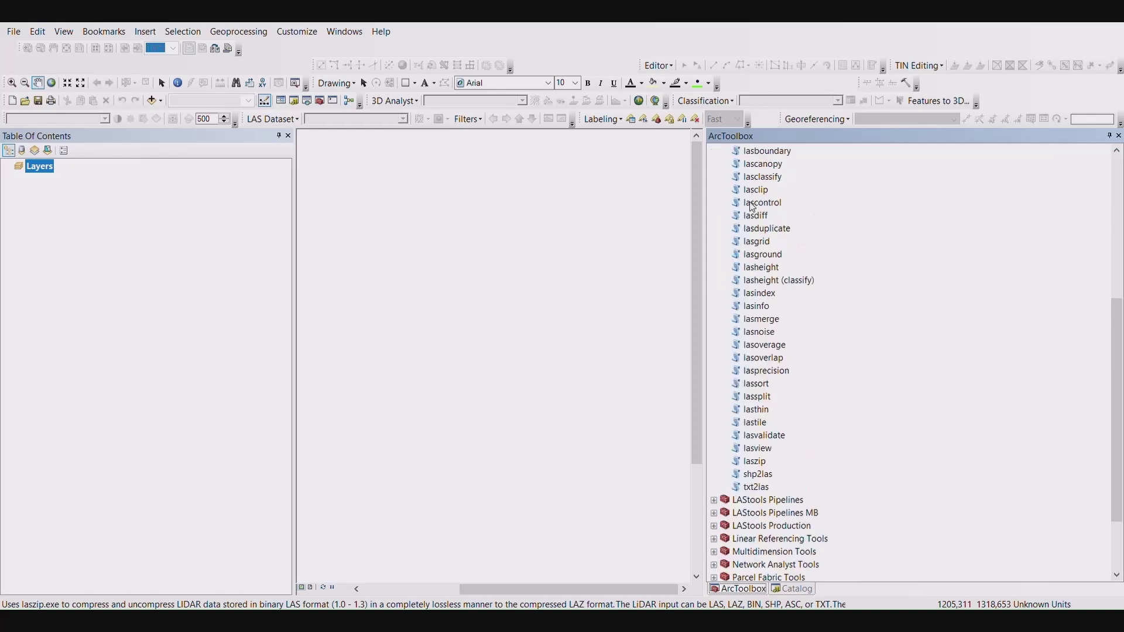
double_click(751, 460)
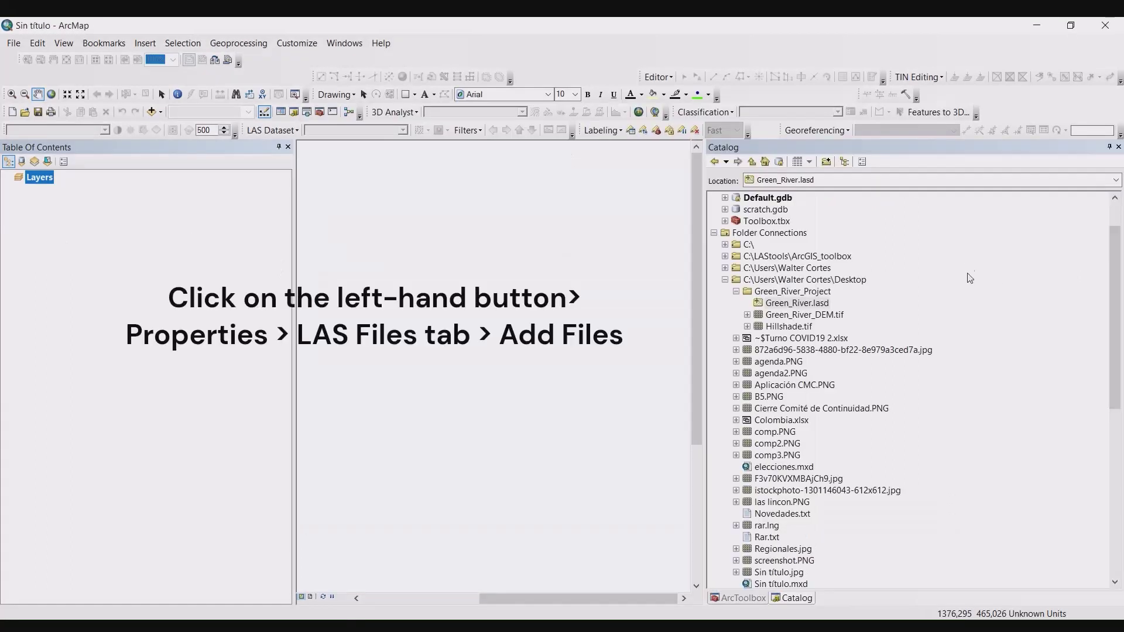
Add Green_River.las to the Green_River.lasd properties and check its point statistics.
right_click(815, 305)
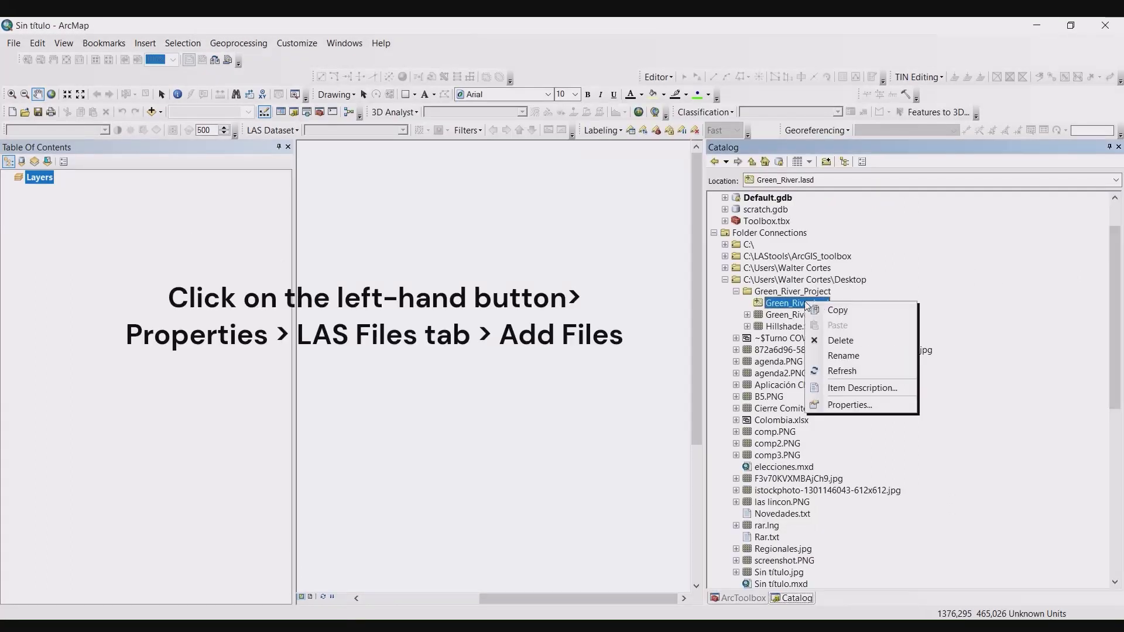
click(859, 408)
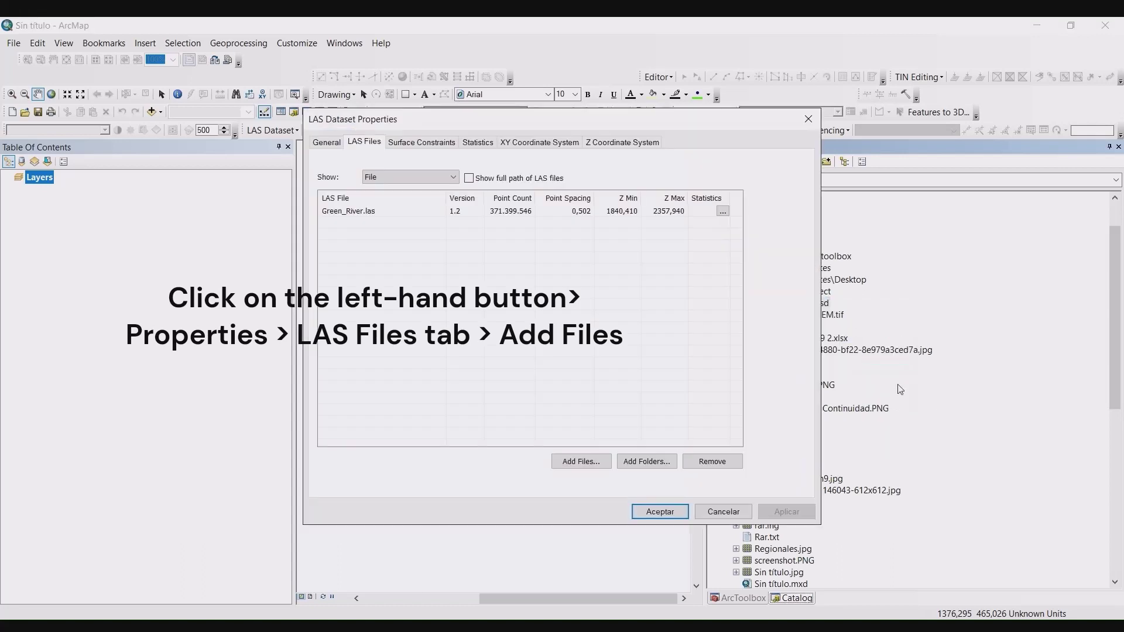
click(585, 462)
click(514, 239)
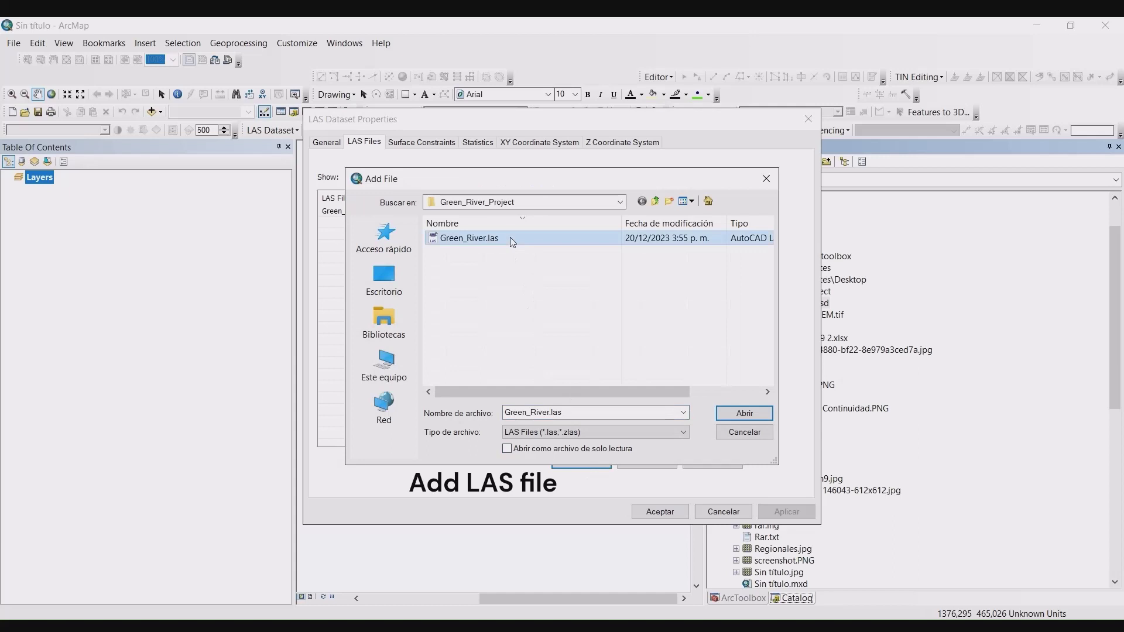
click(744, 413)
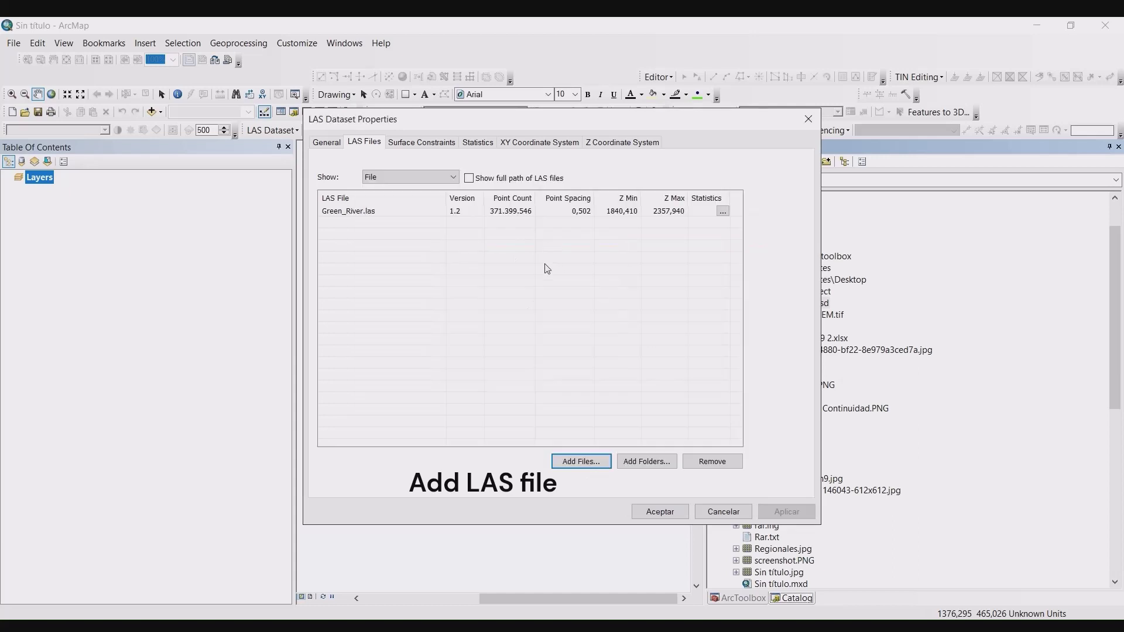
click(467, 146)
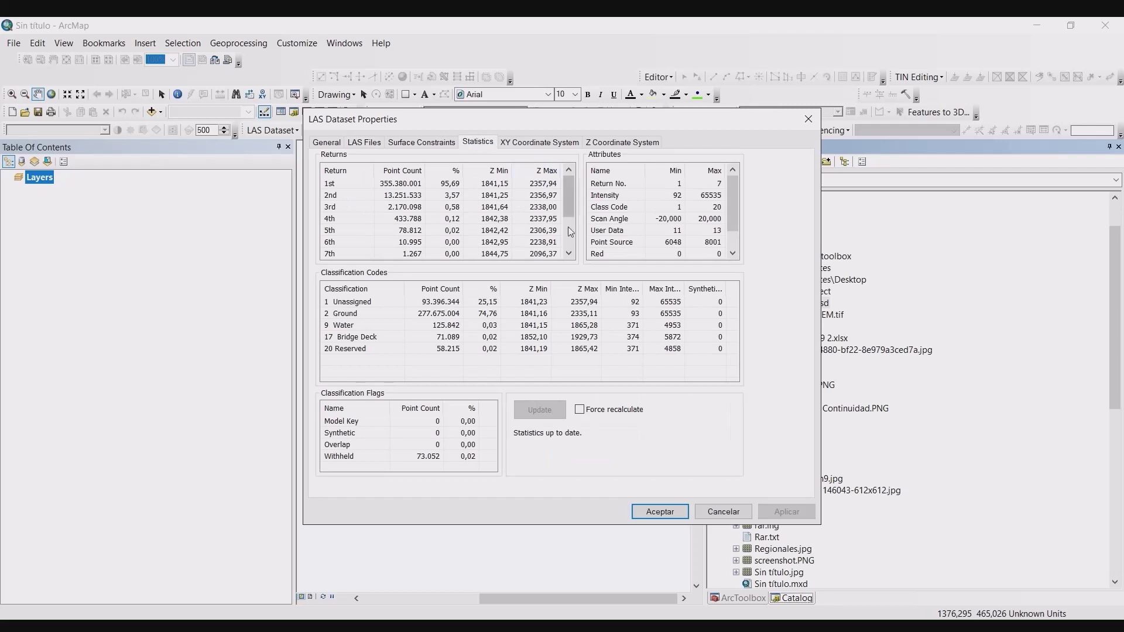
click(658, 510)
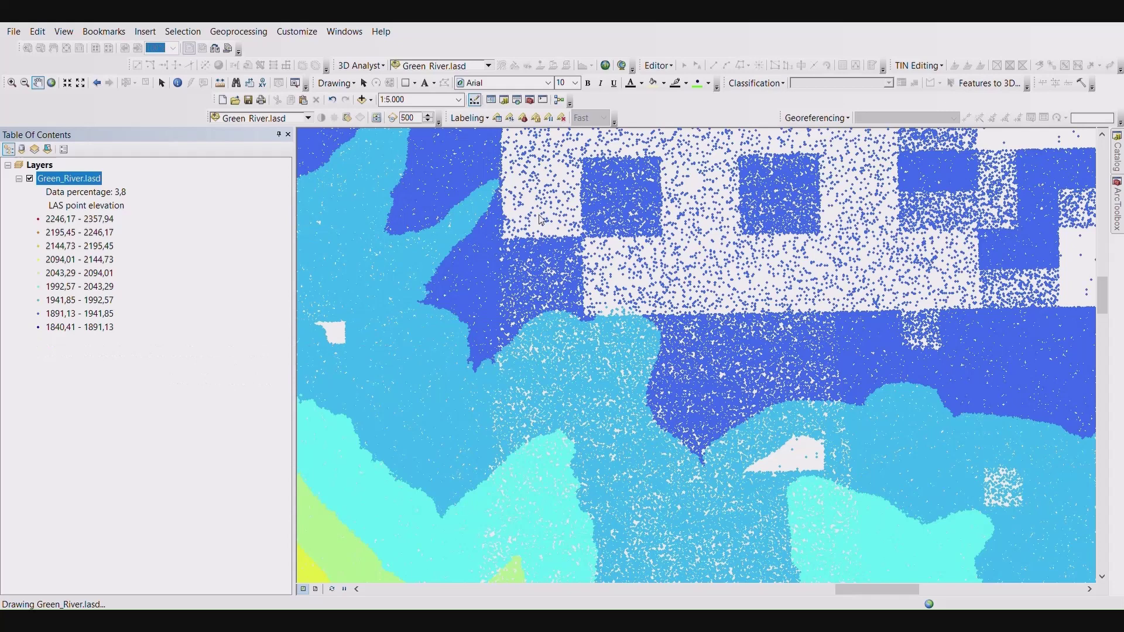
Fly over the elevation-coloured 3D point cloud, increasing the flight speed.
scroll(621, 213, up, 3)
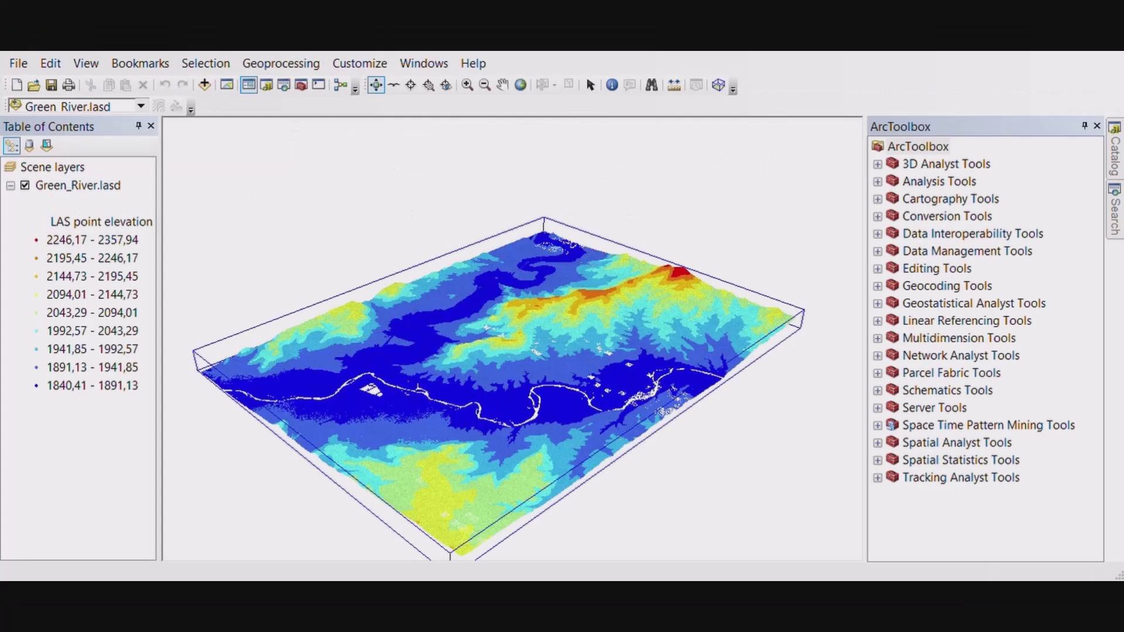
click(393, 85)
click(525, 405)
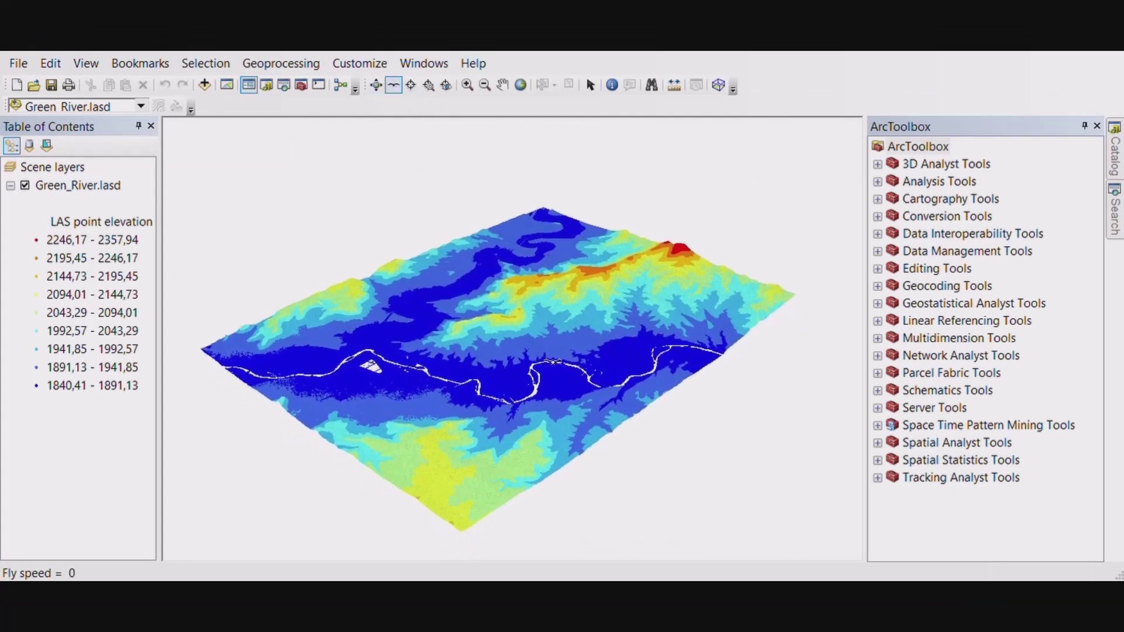
click(544, 378)
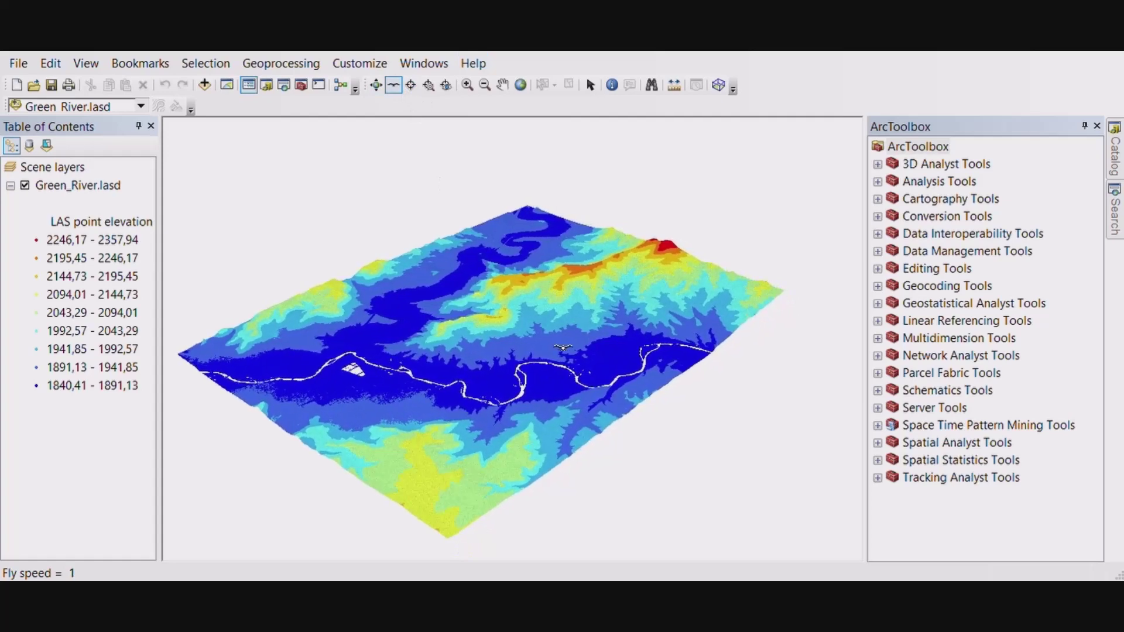
click(558, 339)
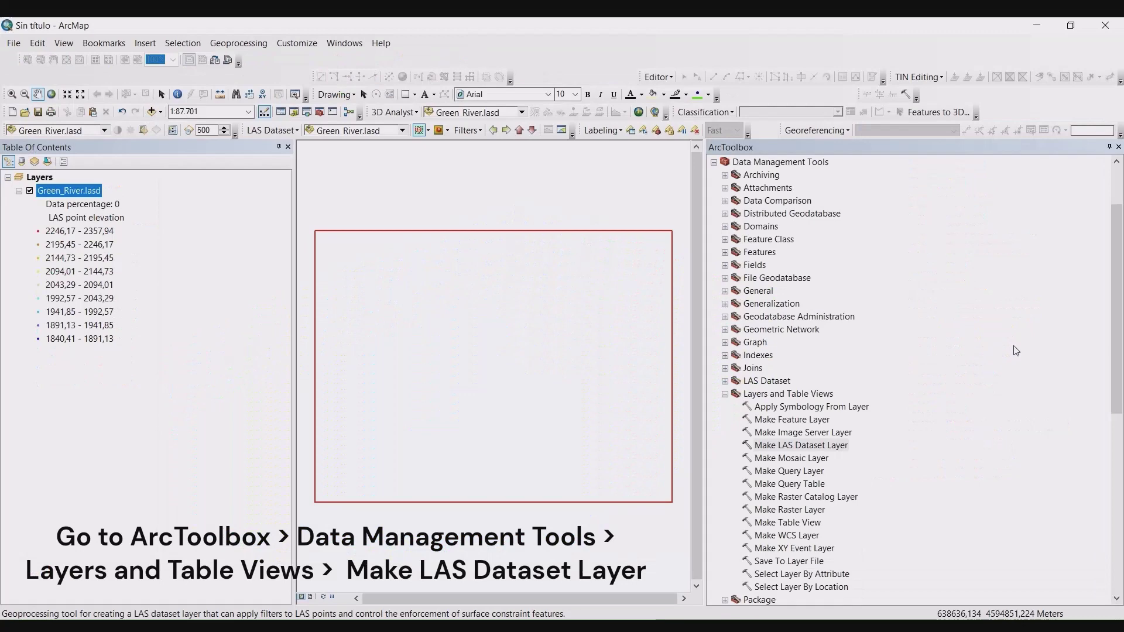
click(725, 393)
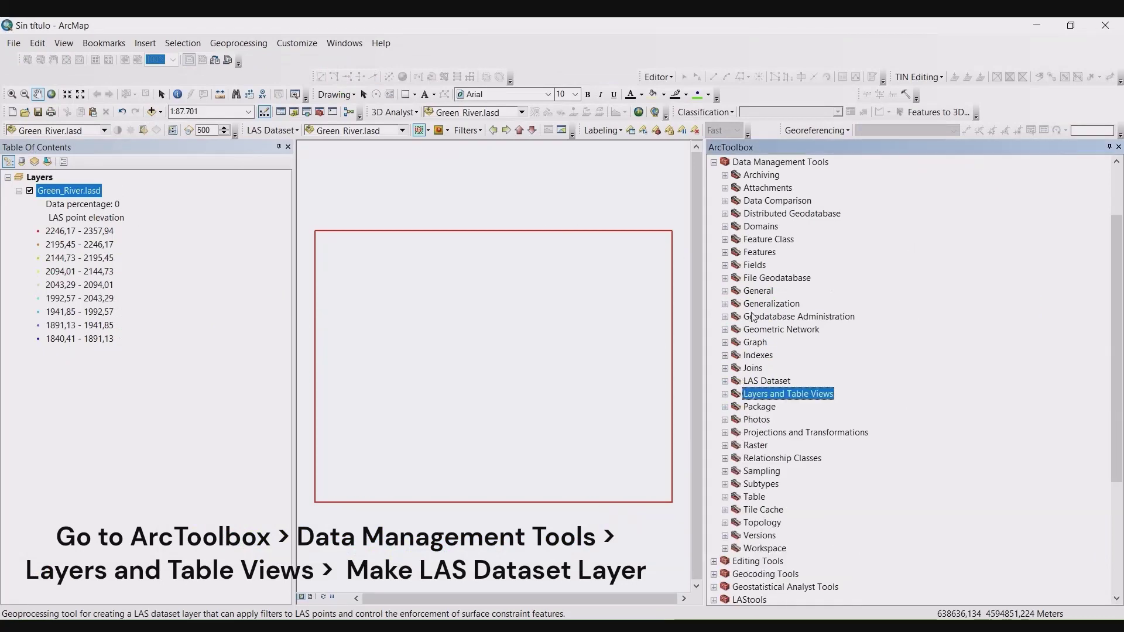
scroll(753, 314, up, 2)
click(714, 240)
click(715, 240)
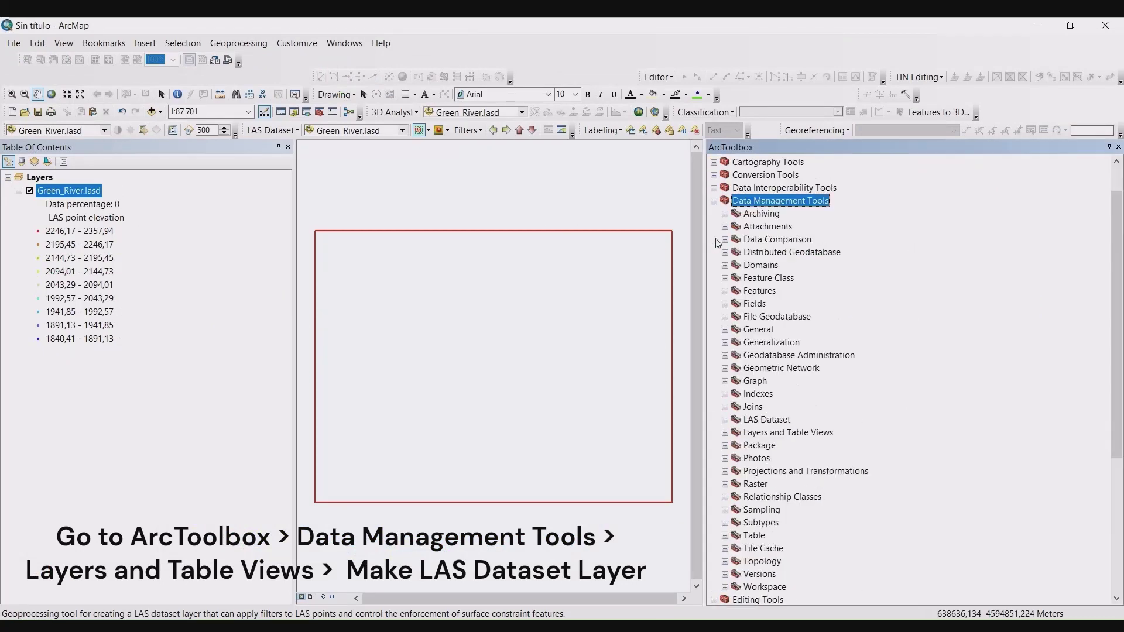
double_click(741, 436)
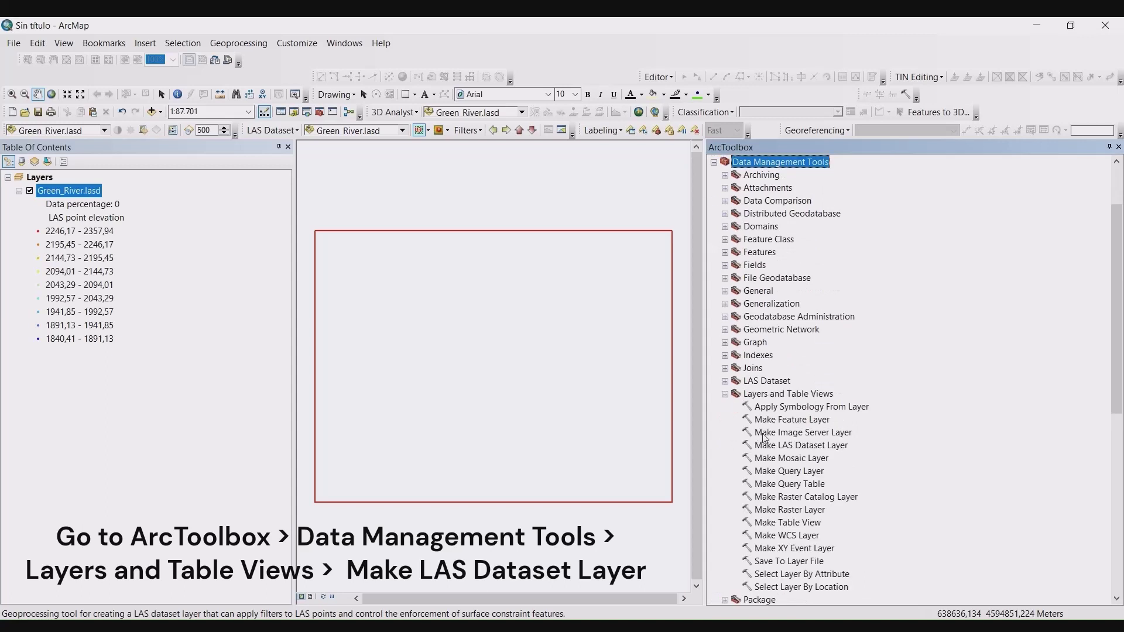
Make a Green_River_LasDatasetLayer from Green_River.lasd filtered to last returns only.
double_click(796, 447)
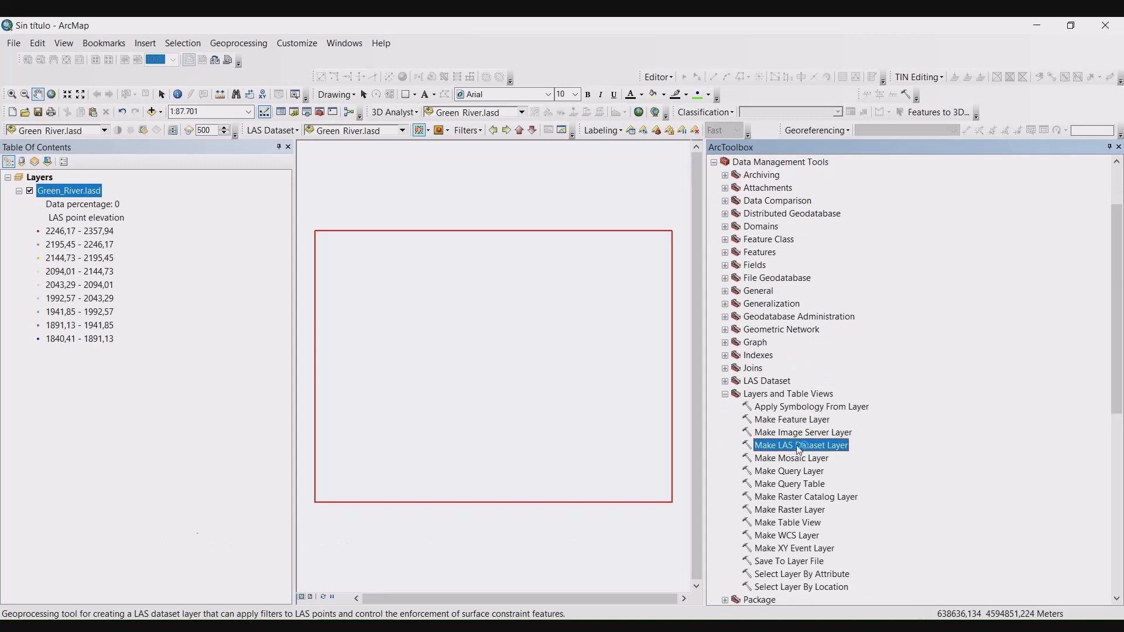
click(764, 160)
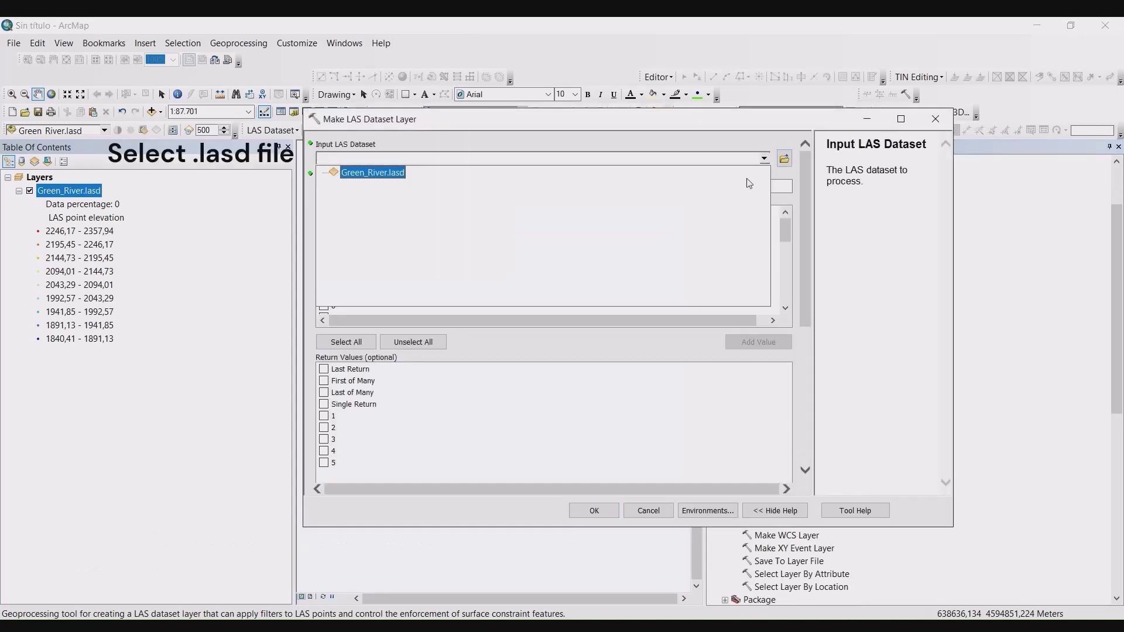
click(411, 179)
click(499, 183)
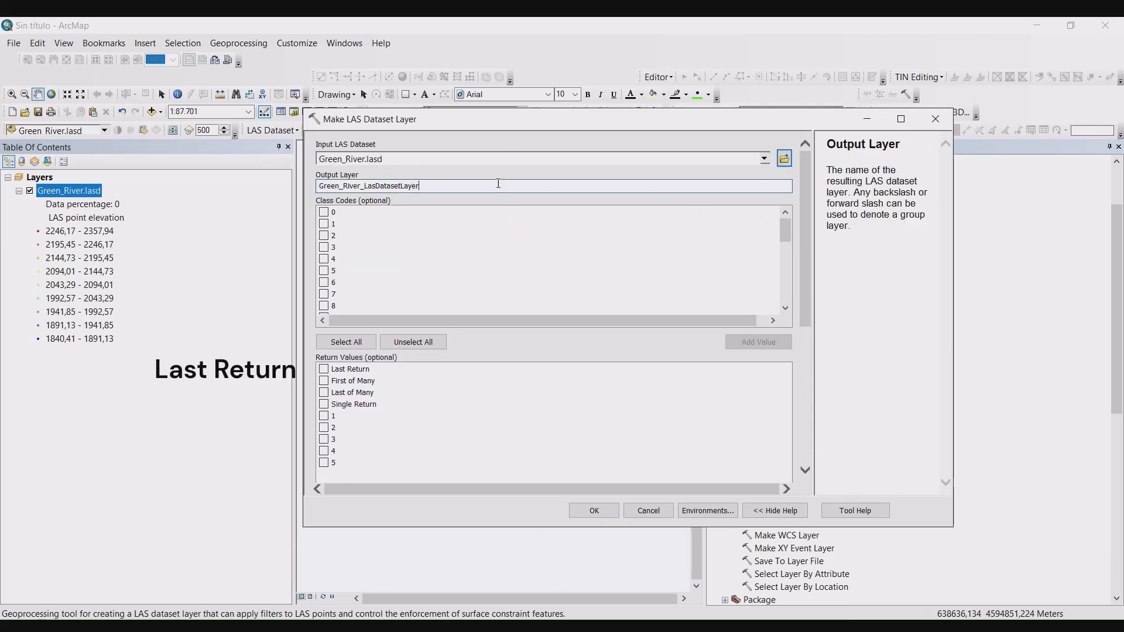
click(325, 370)
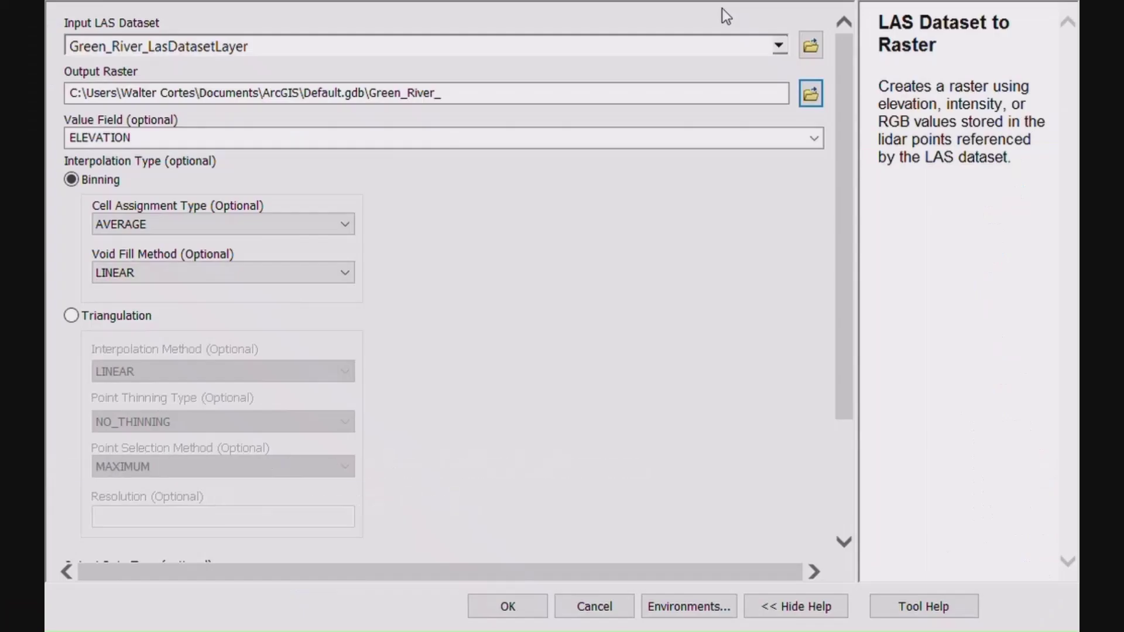
Set the output raster to Green_River_DEM.tif in the project folder.
click(651, 99)
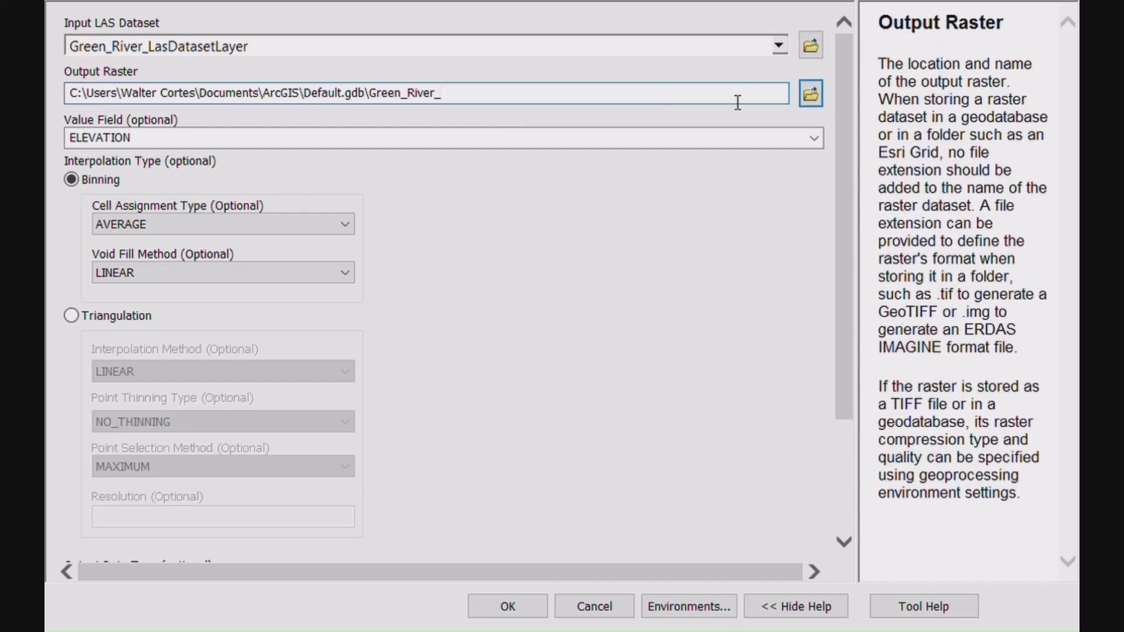
text(DEM)
drag(466, 105, 383, 112)
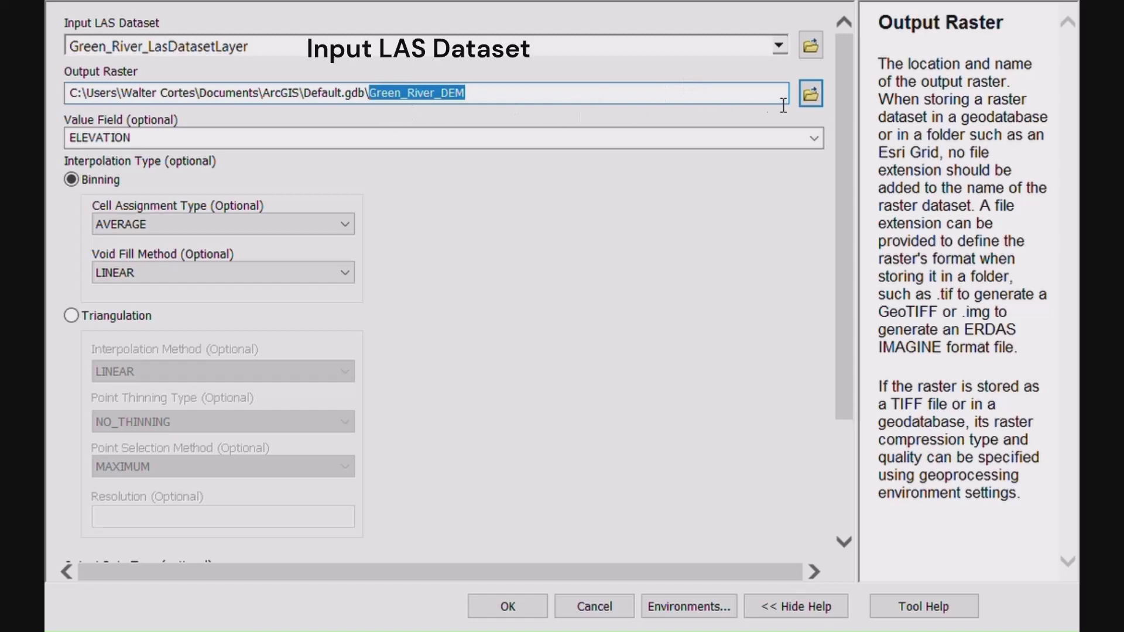
click(814, 103)
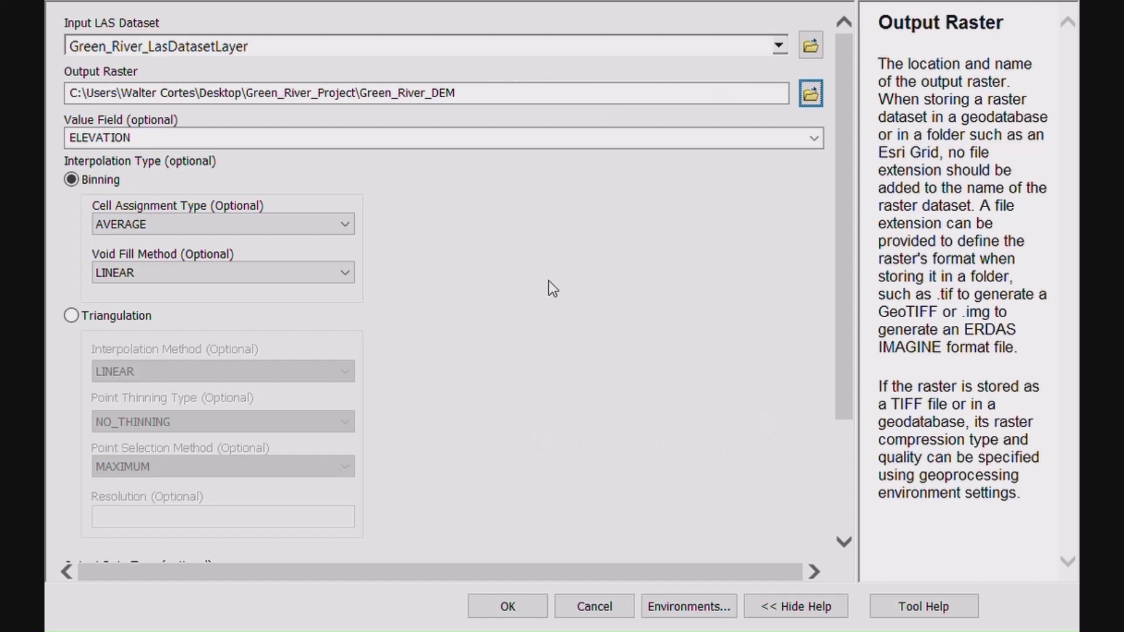
drag(850, 63, 858, 180)
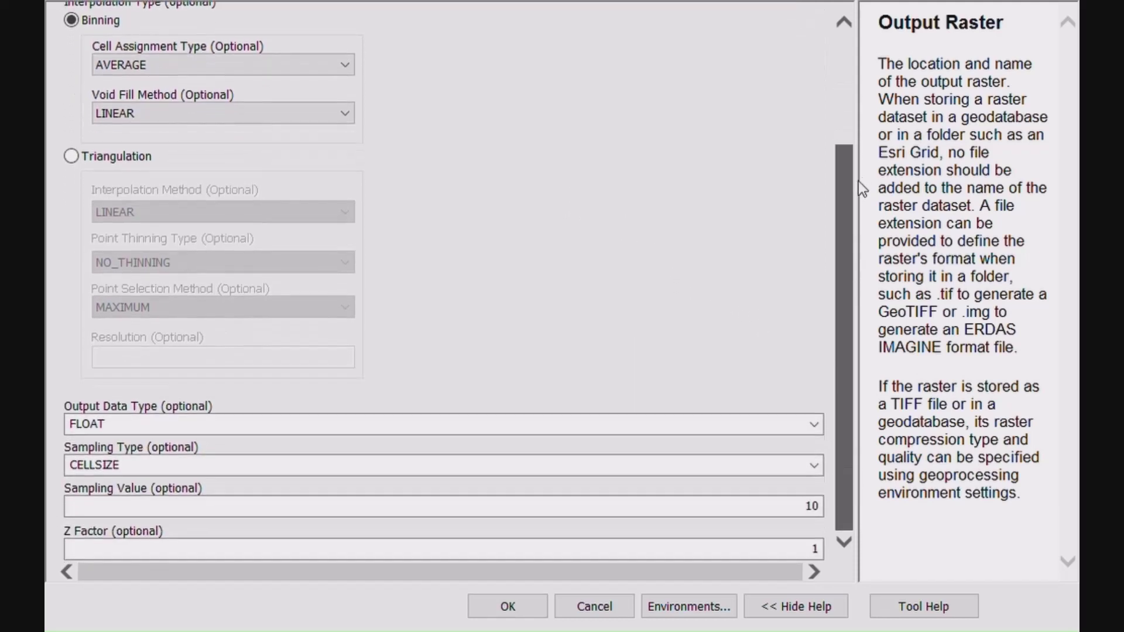
drag(863, 266, 860, 430)
Use sampling value 0.5 and IDW cell assignment, then run the conversion.
double_click(811, 506)
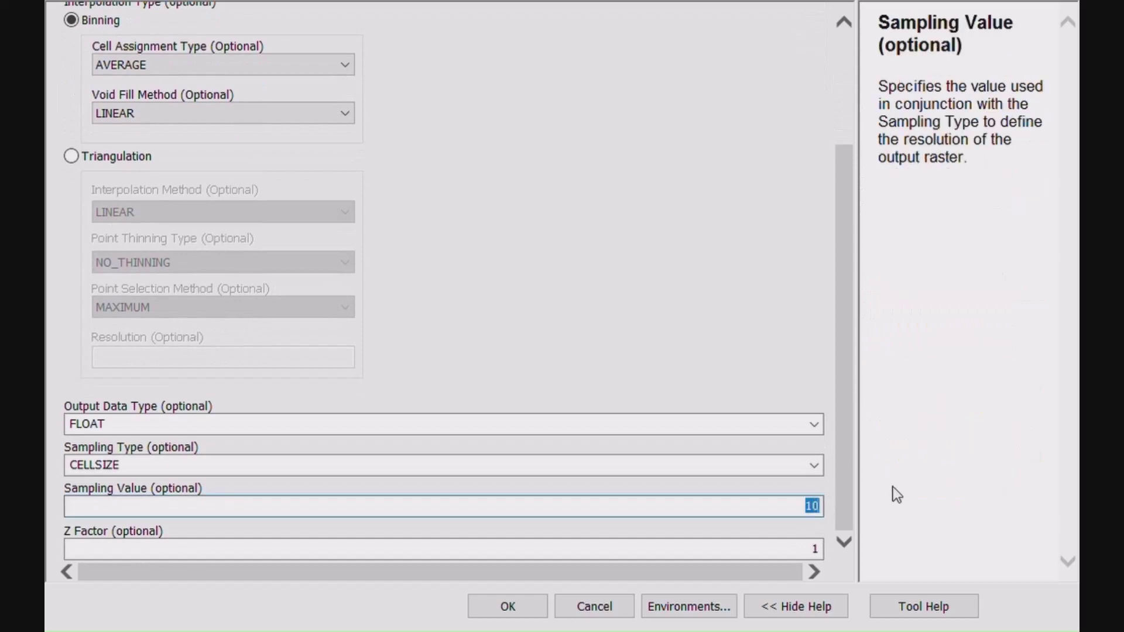
text(0.)
text(5)
click(782, 368)
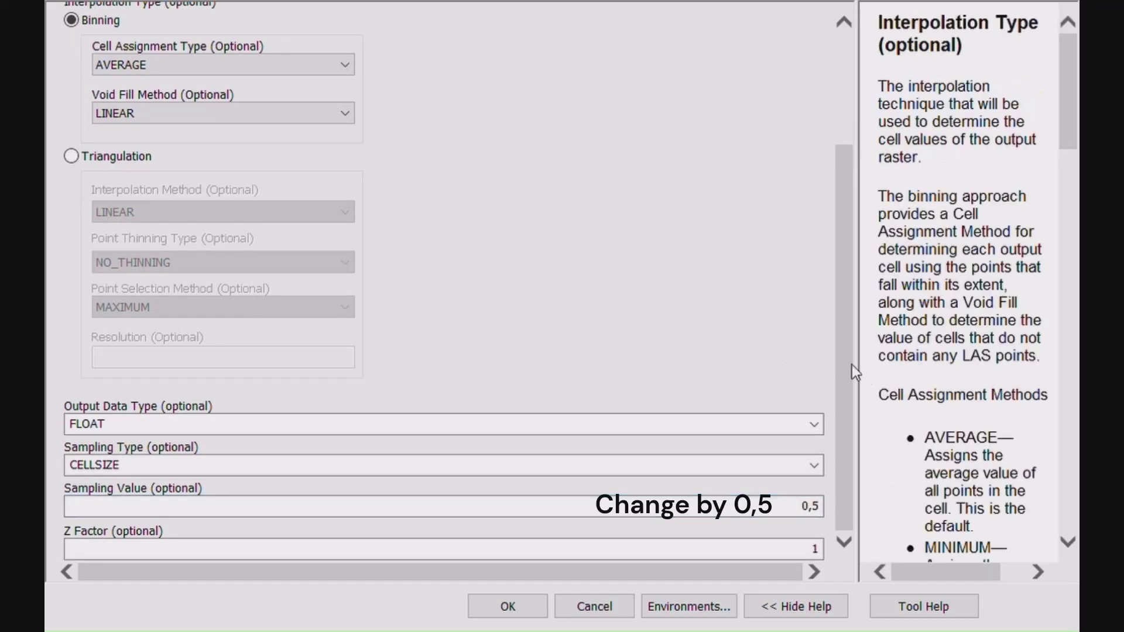
drag(852, 365, 829, 199)
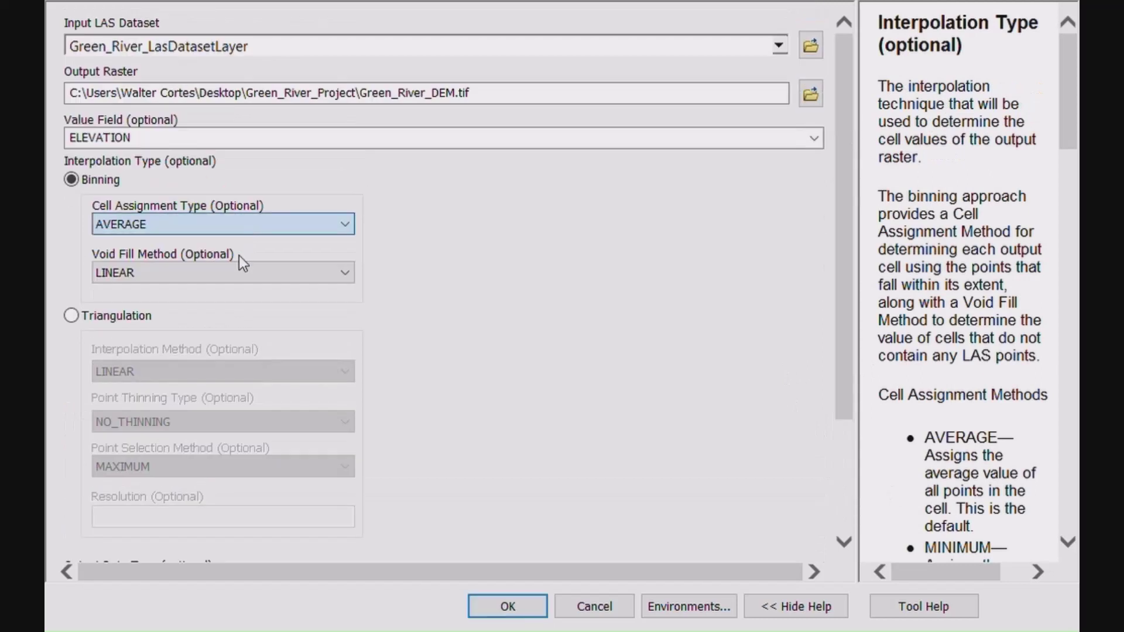
key(i)
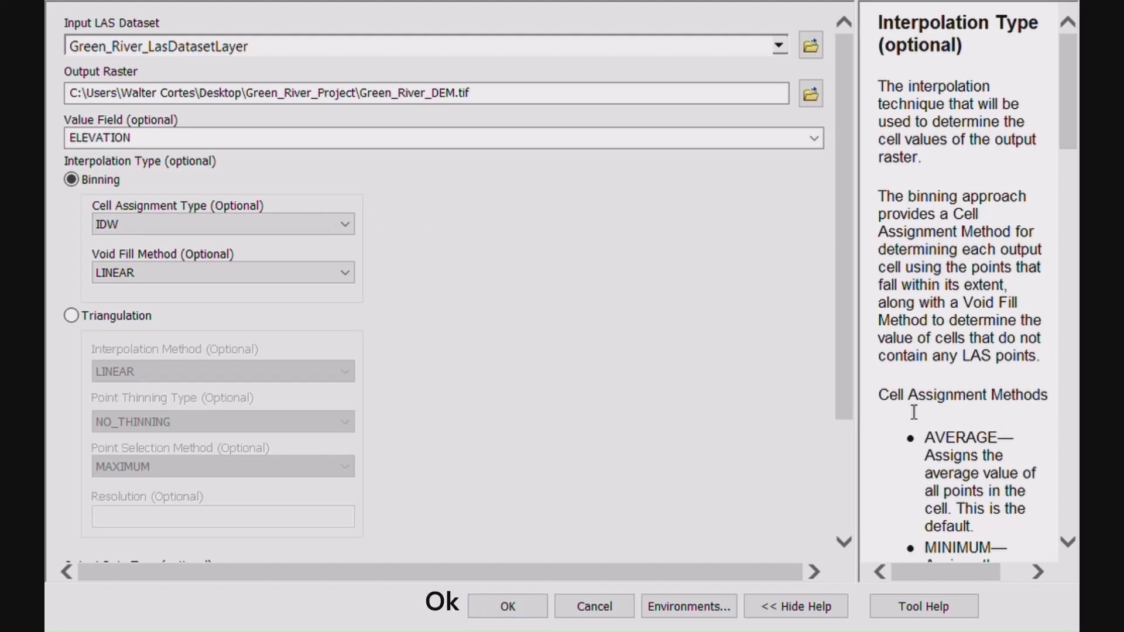
click(524, 603)
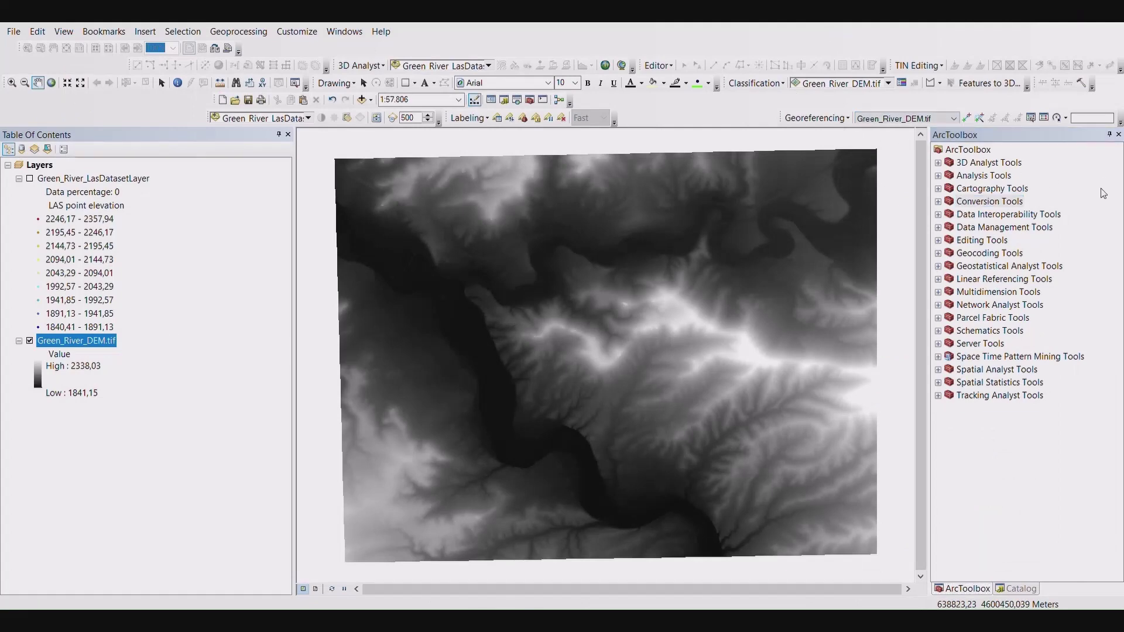
Open the Hillshade tool under 3D Analyst Tools > Raster Surface.
click(939, 164)
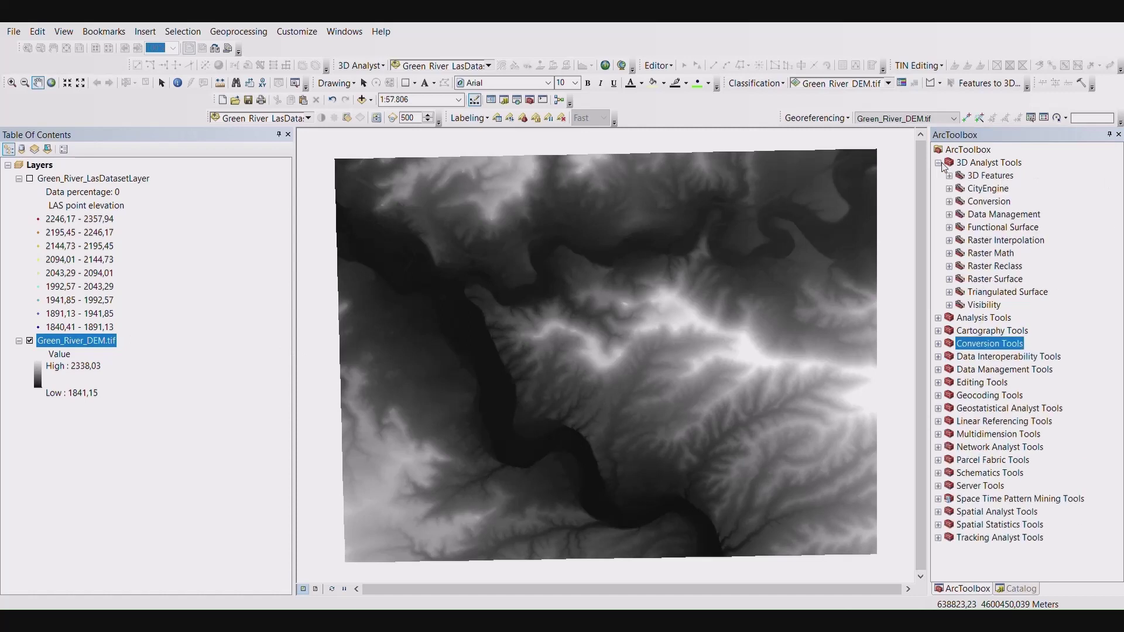
click(950, 280)
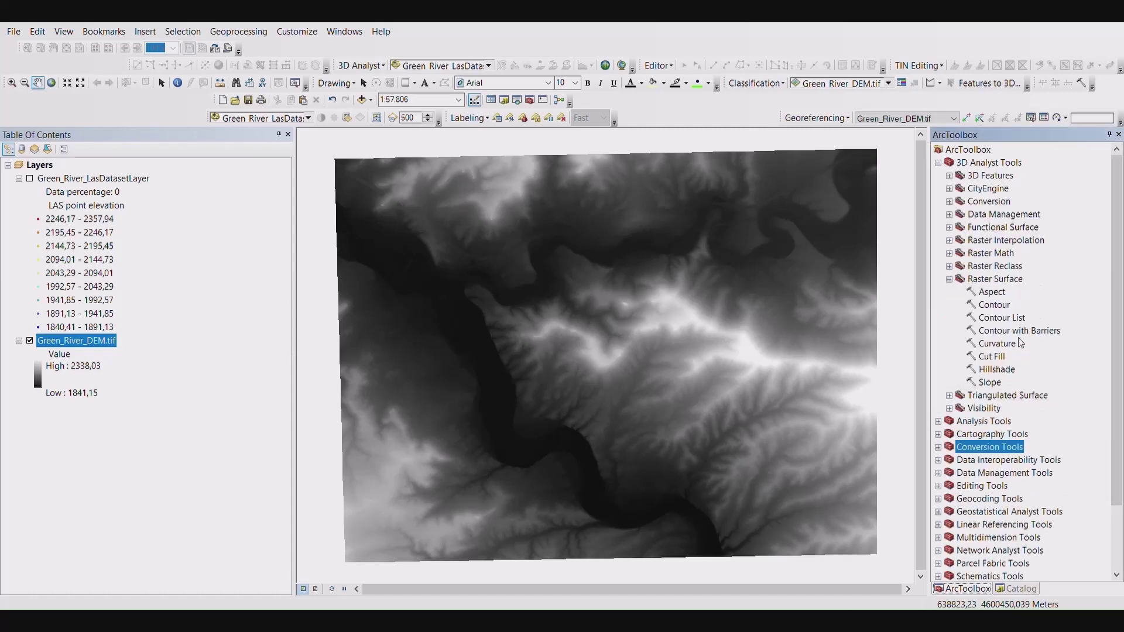
click(997, 370)
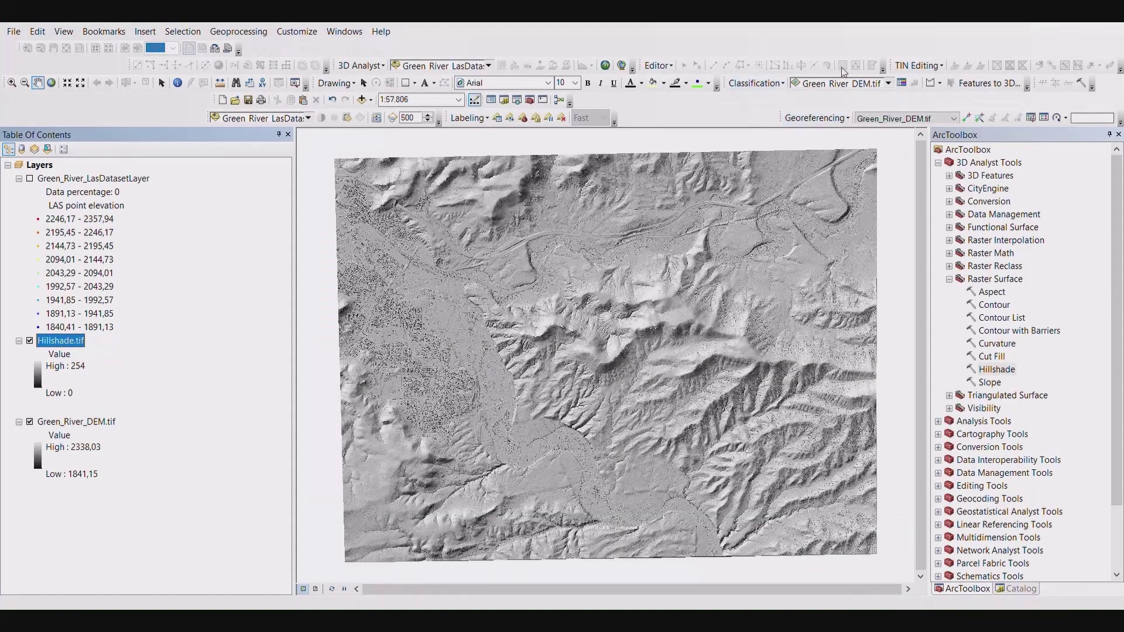
Move Green_River_DEM.tif to the top with Hillshade.tif directly below it.
drag(76, 421, 79, 170)
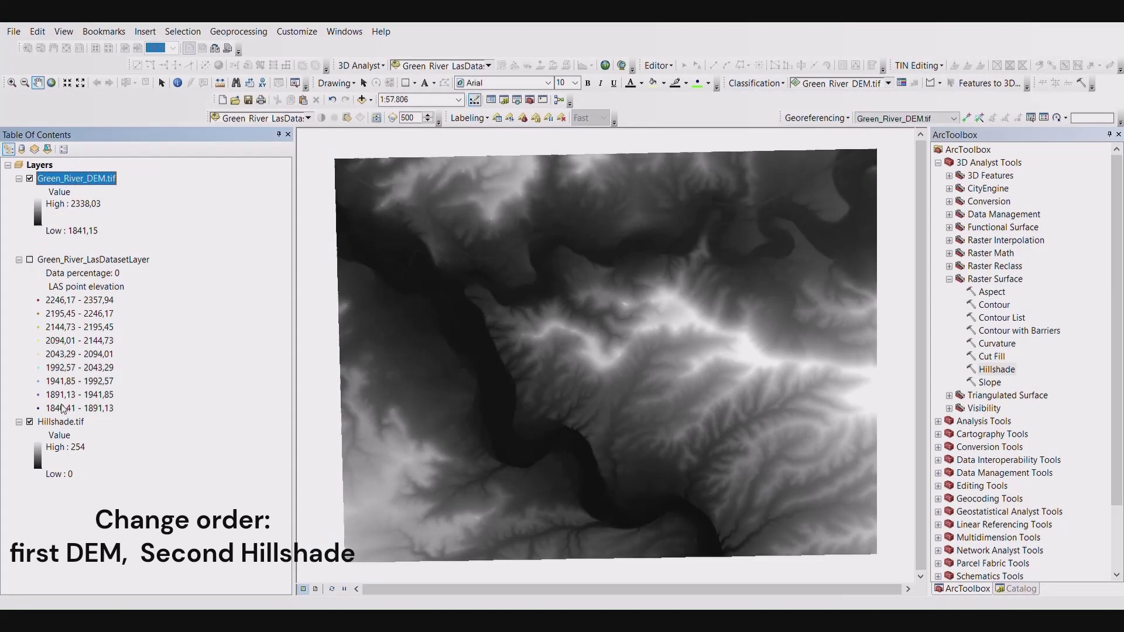
drag(61, 422, 70, 267)
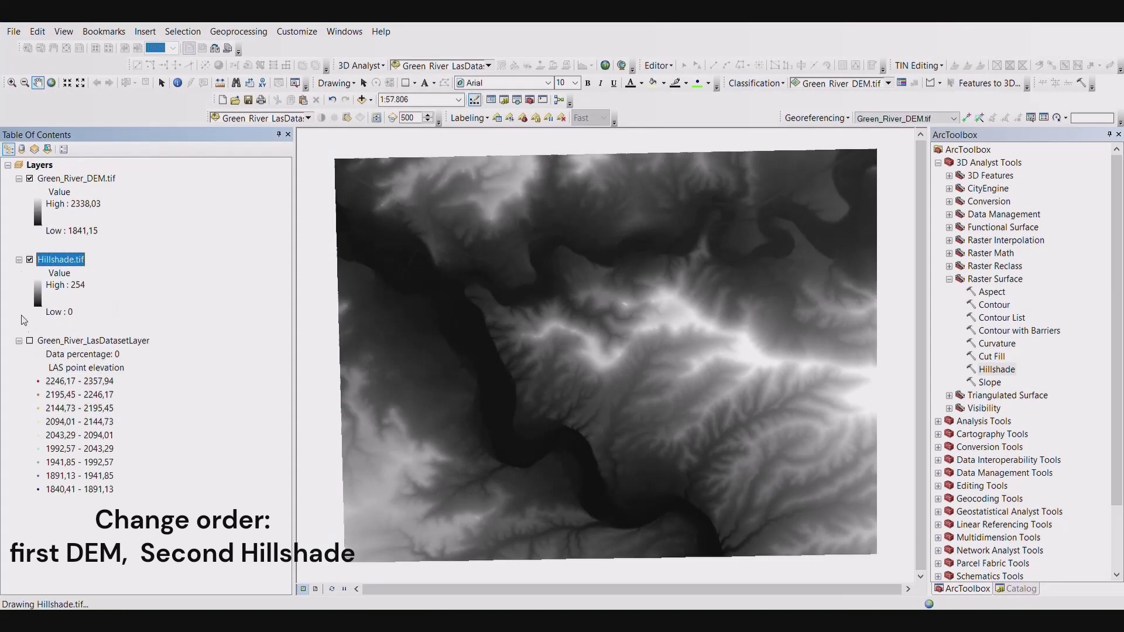
click(19, 340)
click(68, 180)
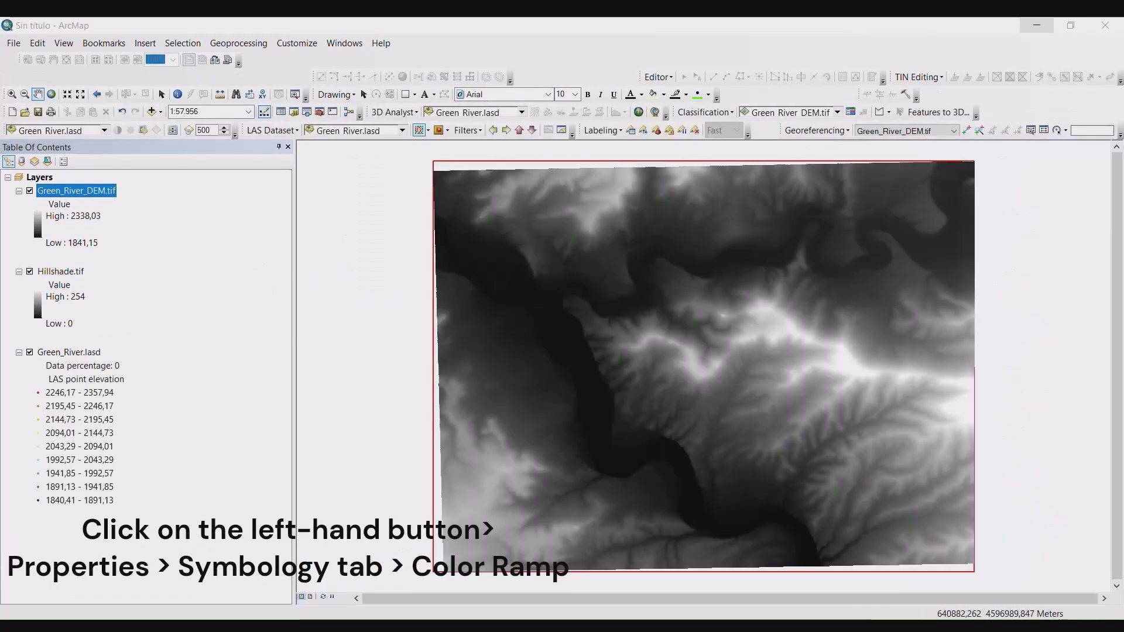
Give Green_River_DEM.tif a rainbow colour ramp and 60% transparency in its layer properties.
right_click(101, 194)
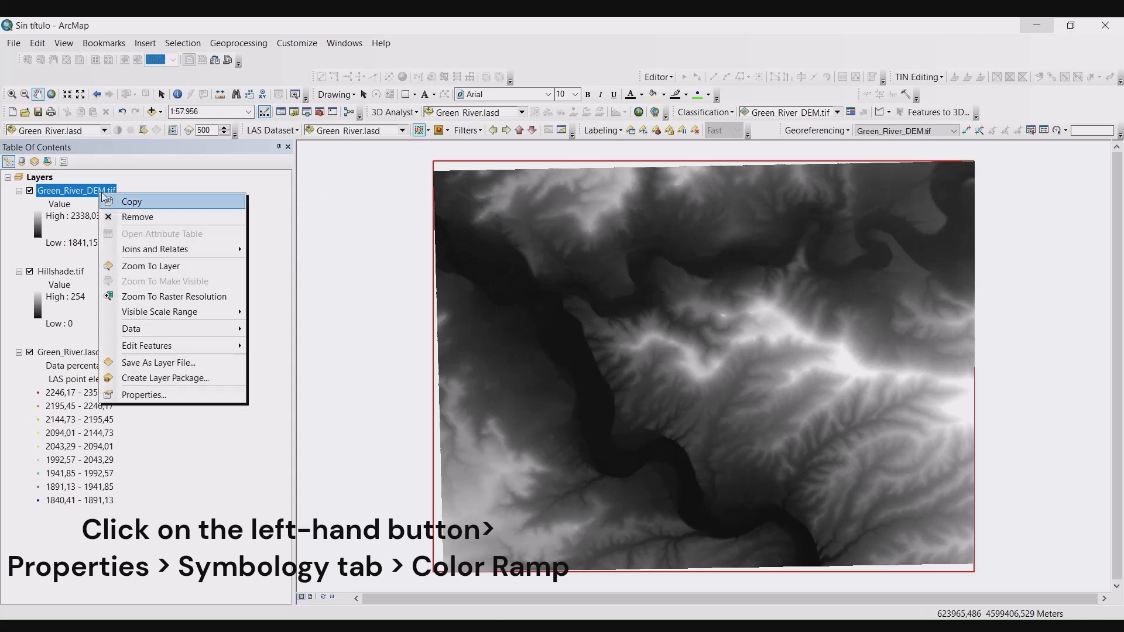
click(178, 396)
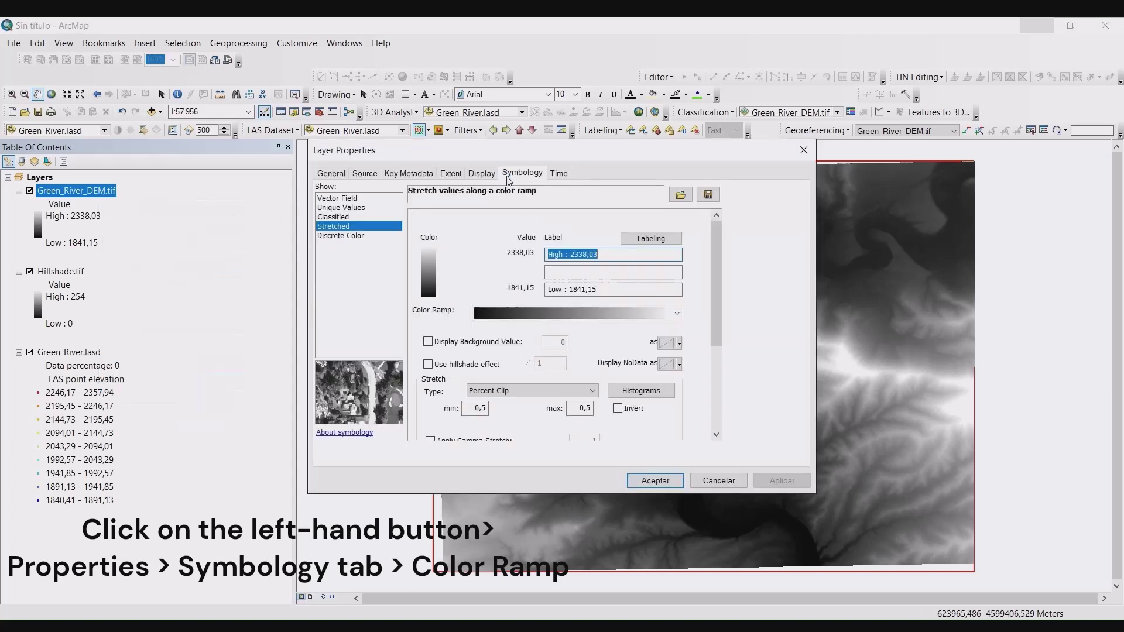
click(656, 313)
scroll(656, 313, down, 2)
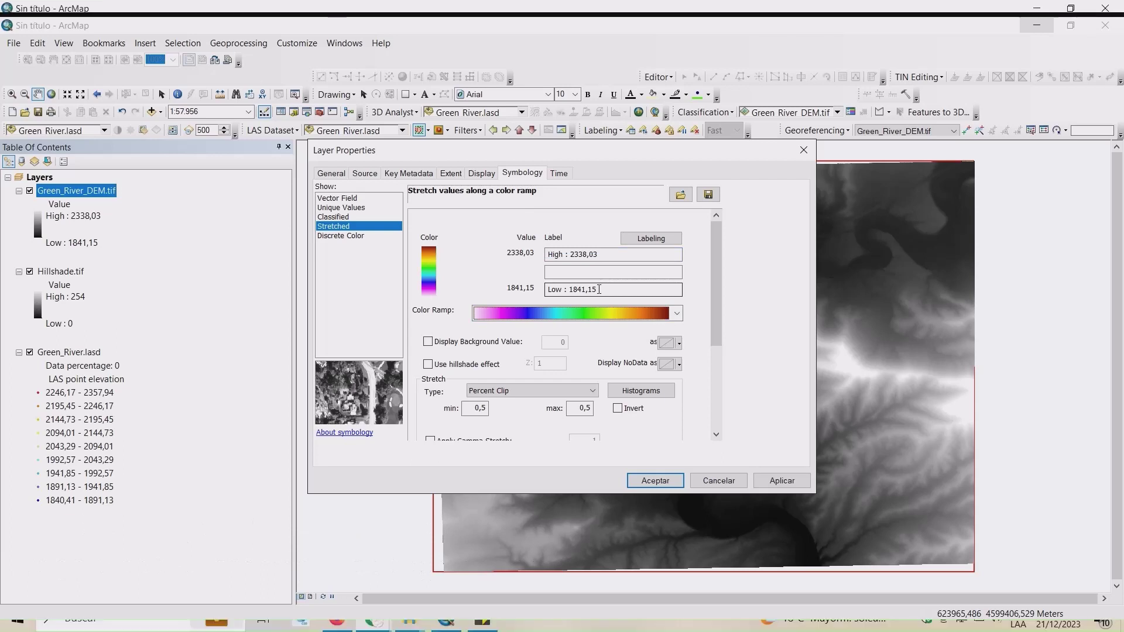
click(489, 175)
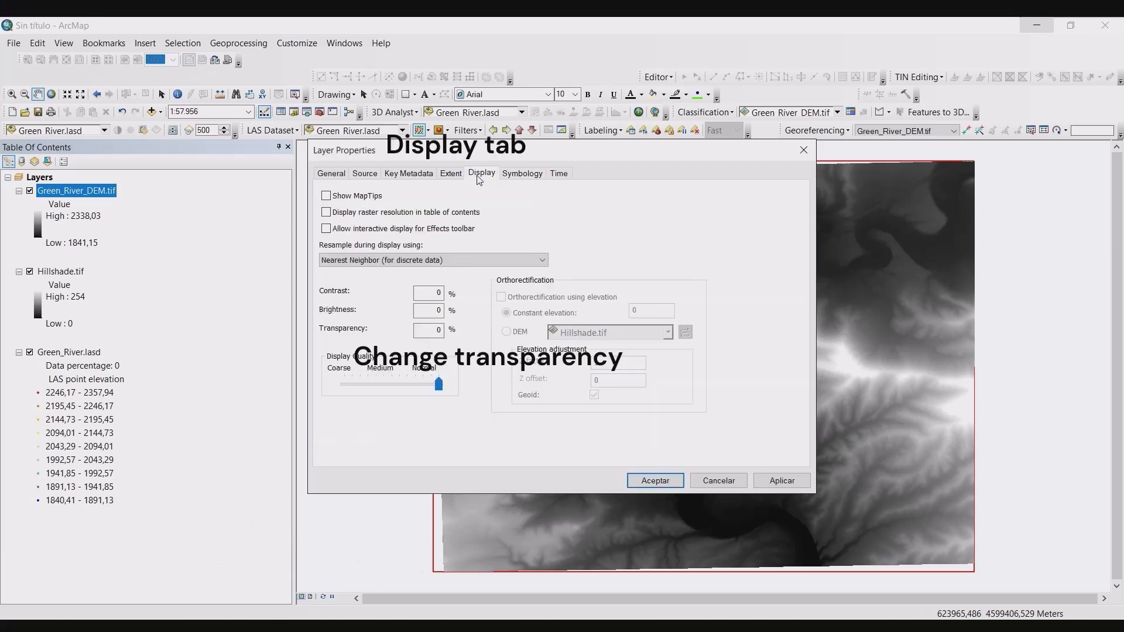
double_click(438, 329)
click(778, 480)
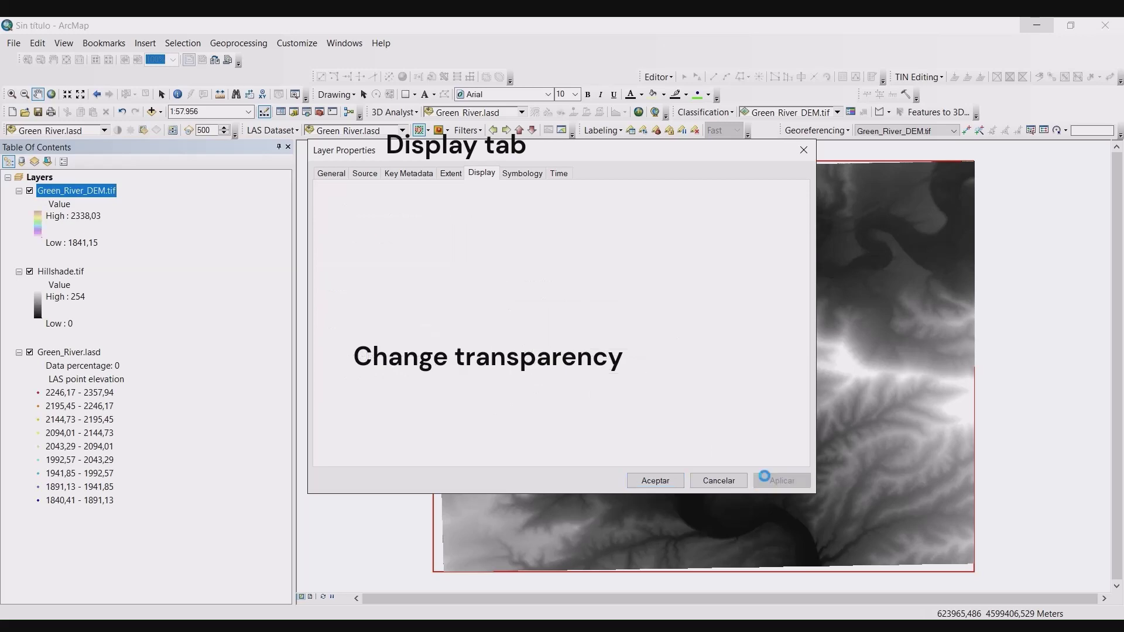
click(655, 480)
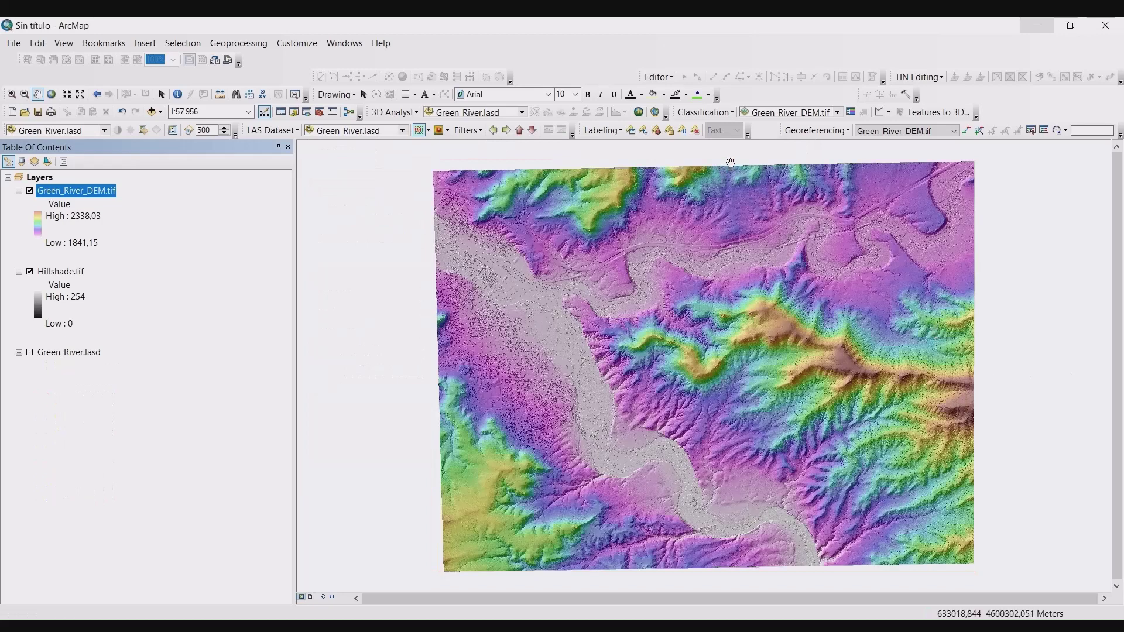
Float the 3D Analyst toolbar and set its surface layer to Green_River_DEM.tif.
drag(367, 111, 418, 204)
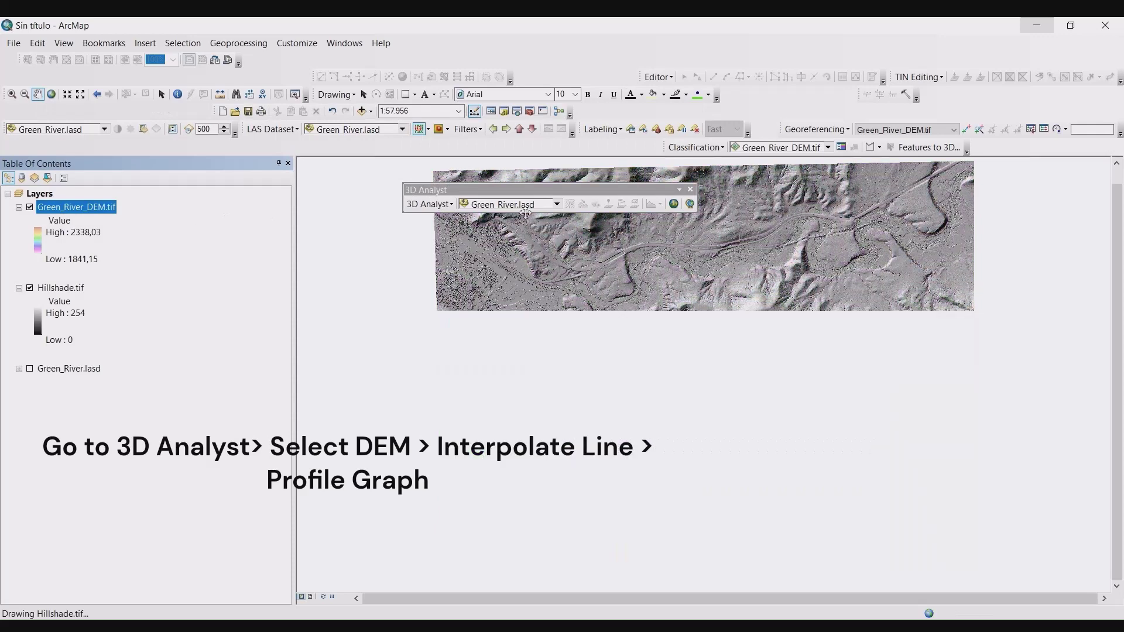
drag(558, 204, 570, 219)
click(566, 219)
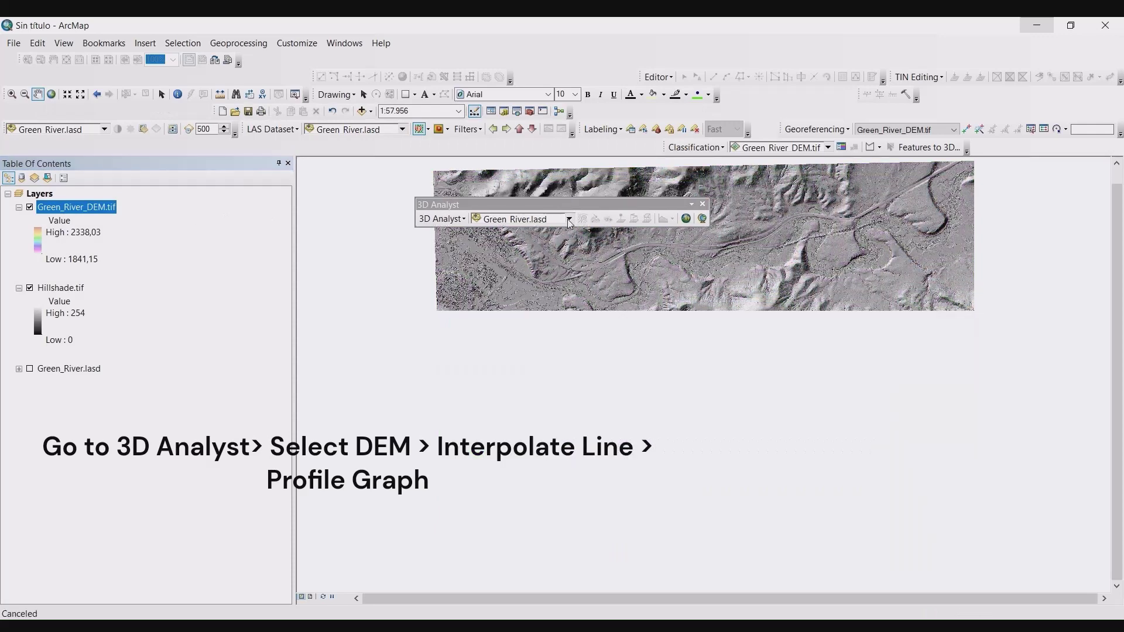
click(562, 230)
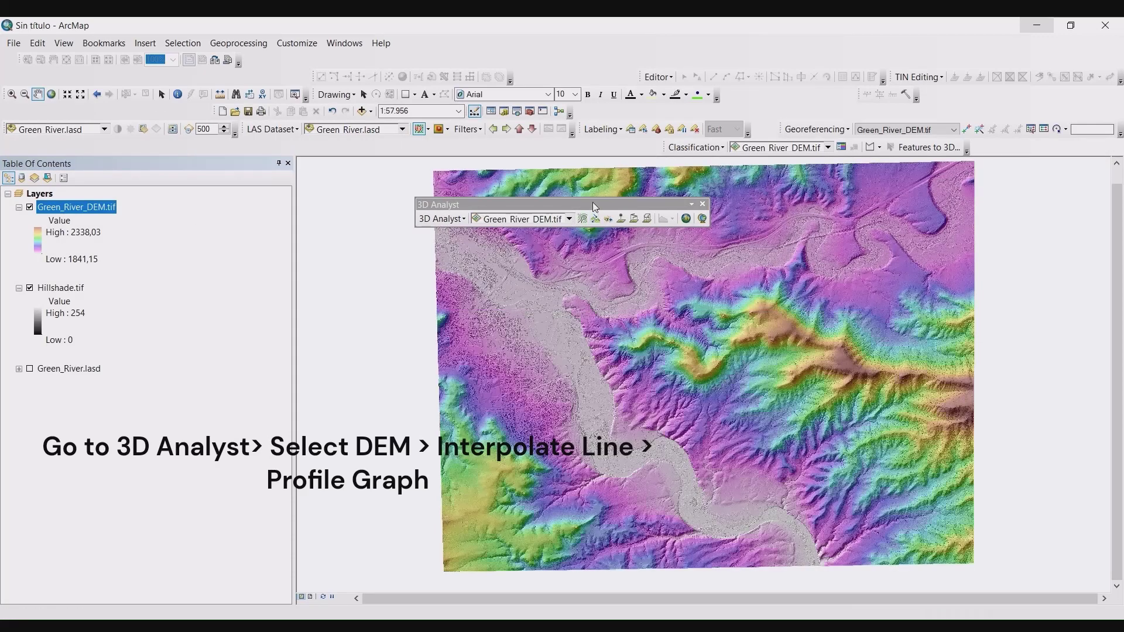
drag(594, 206, 479, 173)
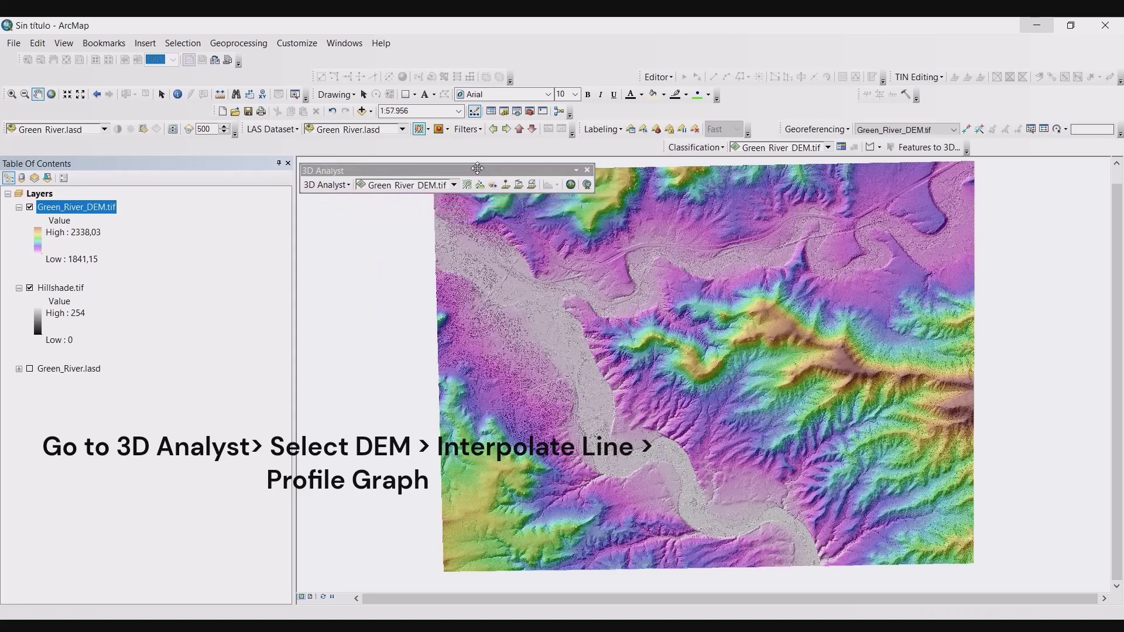
Start an interpolated line left of the DEM's centre, adding vertices across the hills.
click(519, 185)
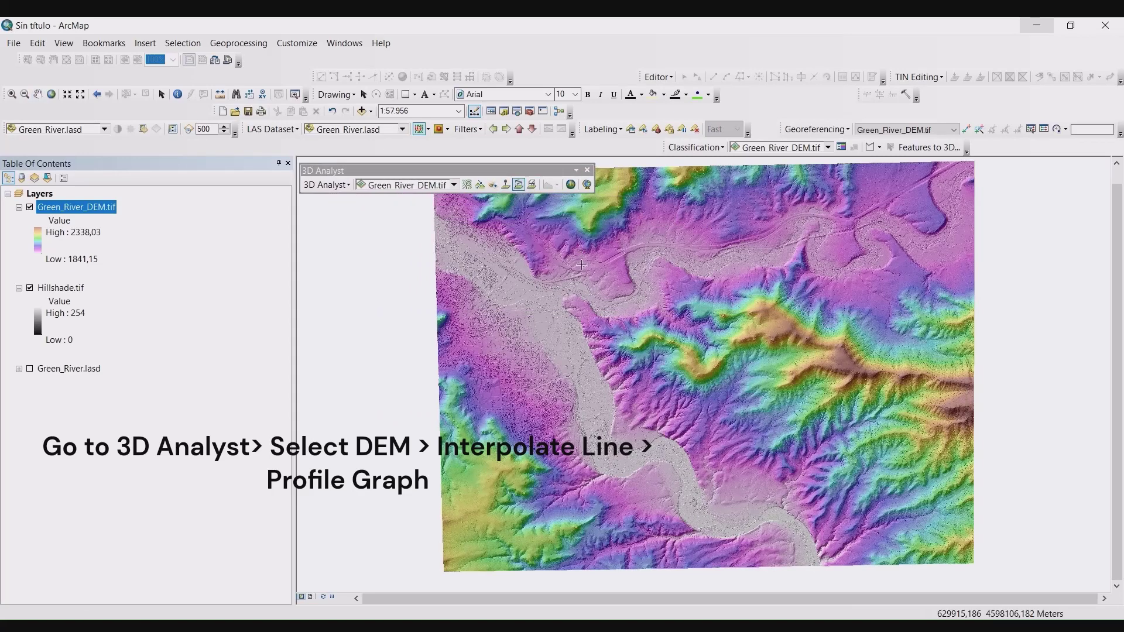
click(615, 298)
click(655, 327)
click(658, 340)
click(678, 354)
click(706, 352)
click(729, 359)
click(743, 389)
click(755, 398)
Extend the line to the bottom right, finish it, and generate its profile graph.
click(826, 400)
click(854, 413)
click(871, 458)
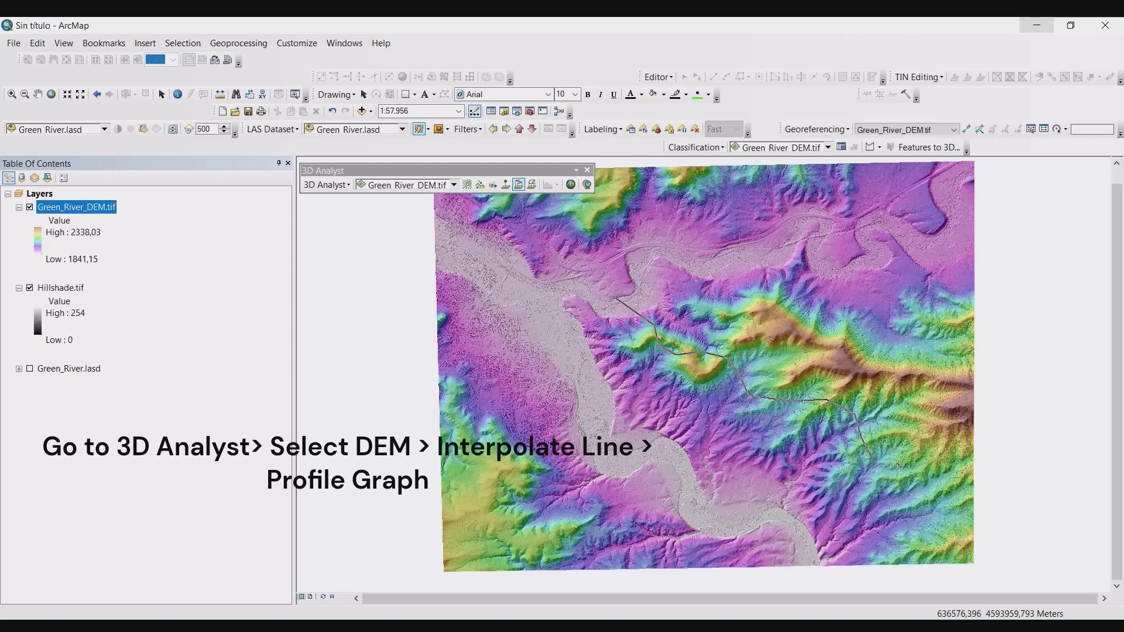
click(928, 467)
double_click(955, 511)
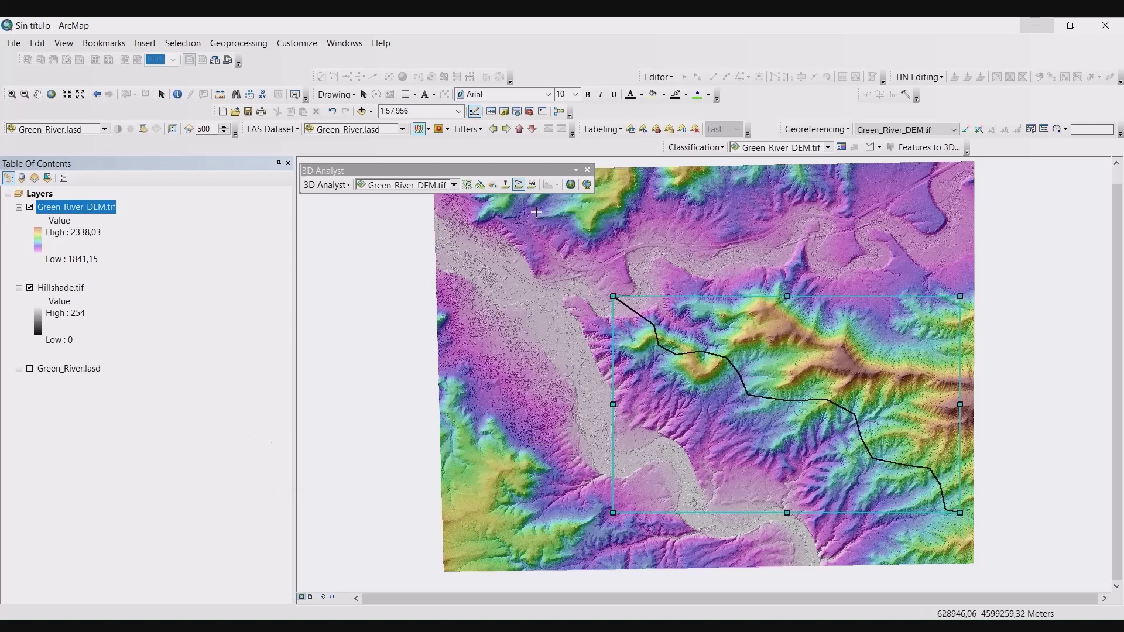
click(548, 189)
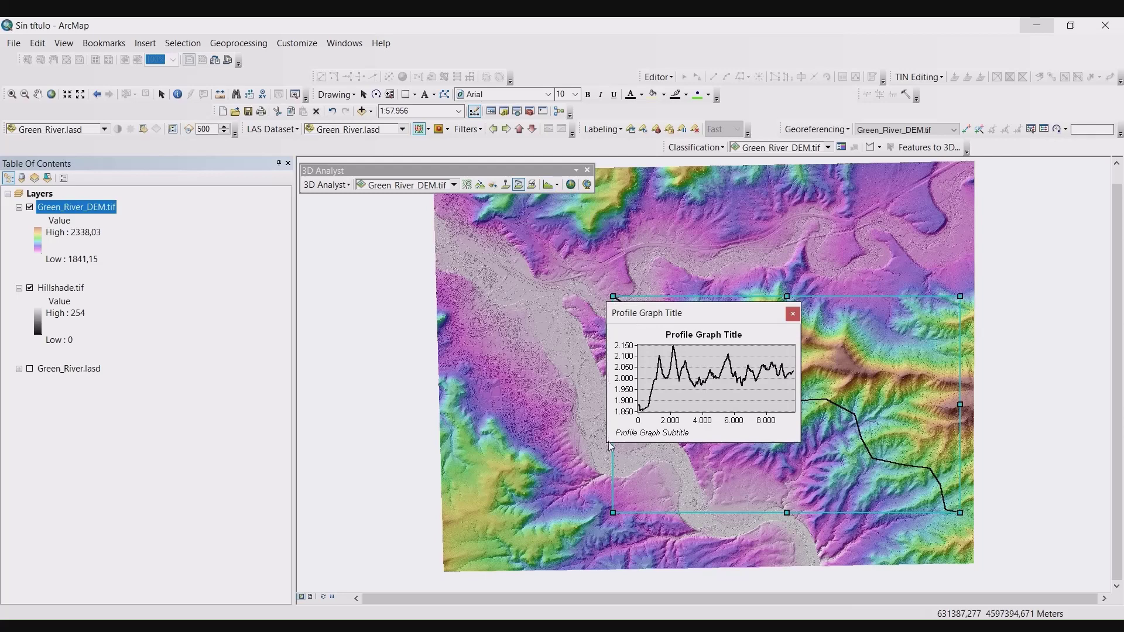
Move the profile graph above the map and enlarge it wider and taller.
drag(666, 318, 457, 161)
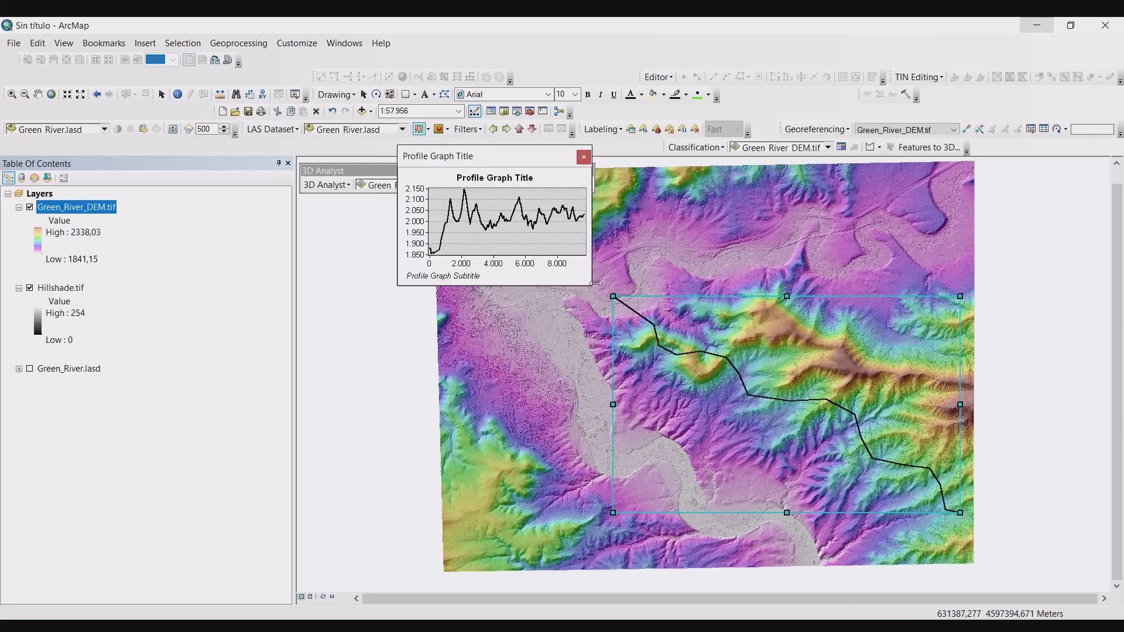
drag(593, 282, 932, 285)
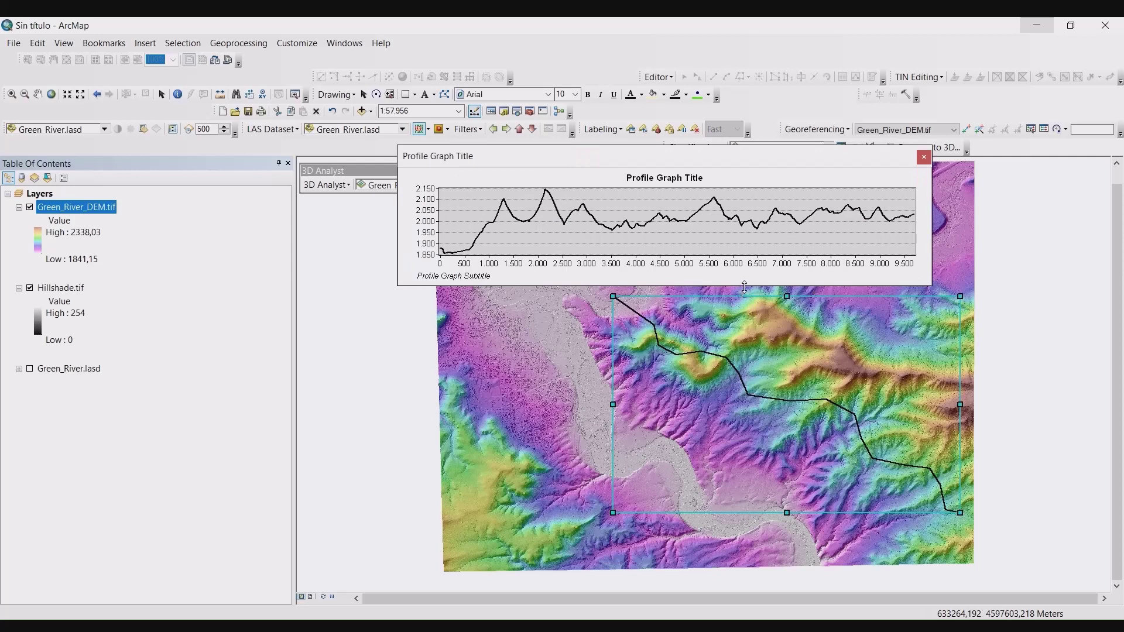
drag(751, 344, 752, 369)
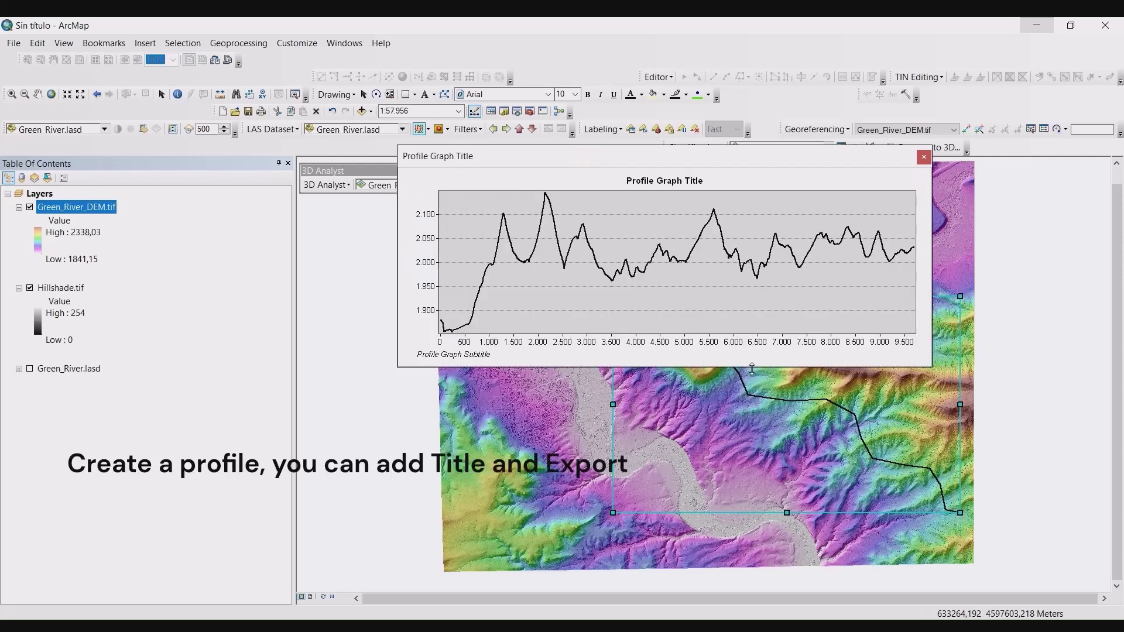
Set the graph title to 'Profile Route 1' and the footer to 'Profile Example'.
double_click(797, 183)
triple_click(562, 239)
text(Pr)
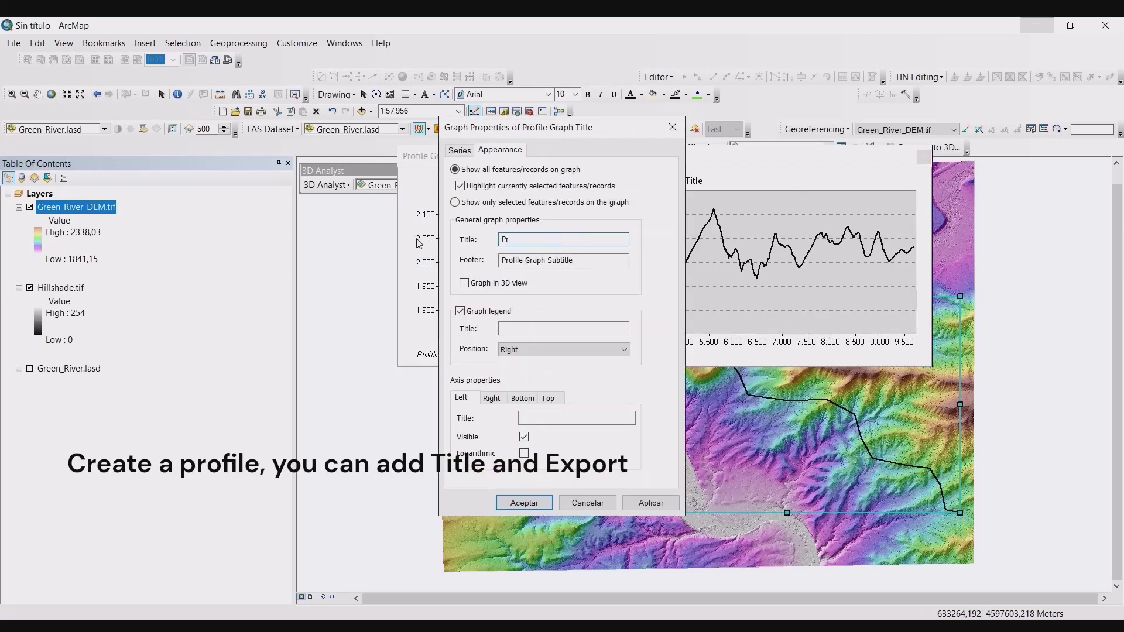
text(ofile Route 1)
drag(577, 260, 526, 259)
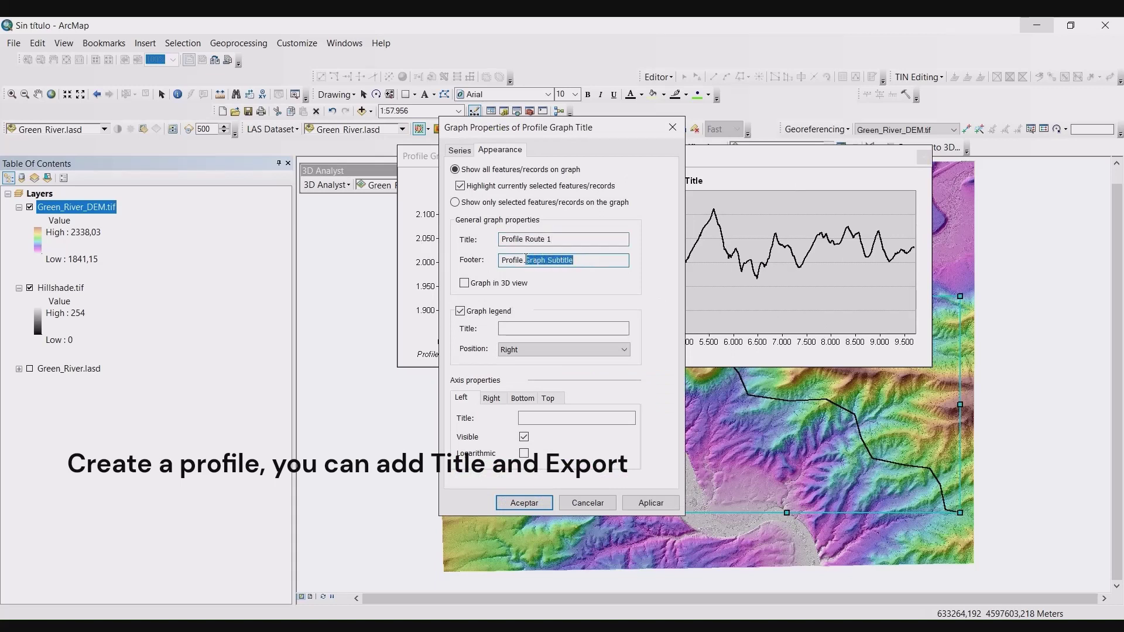
text(Exam)
click(651, 502)
click(524, 502)
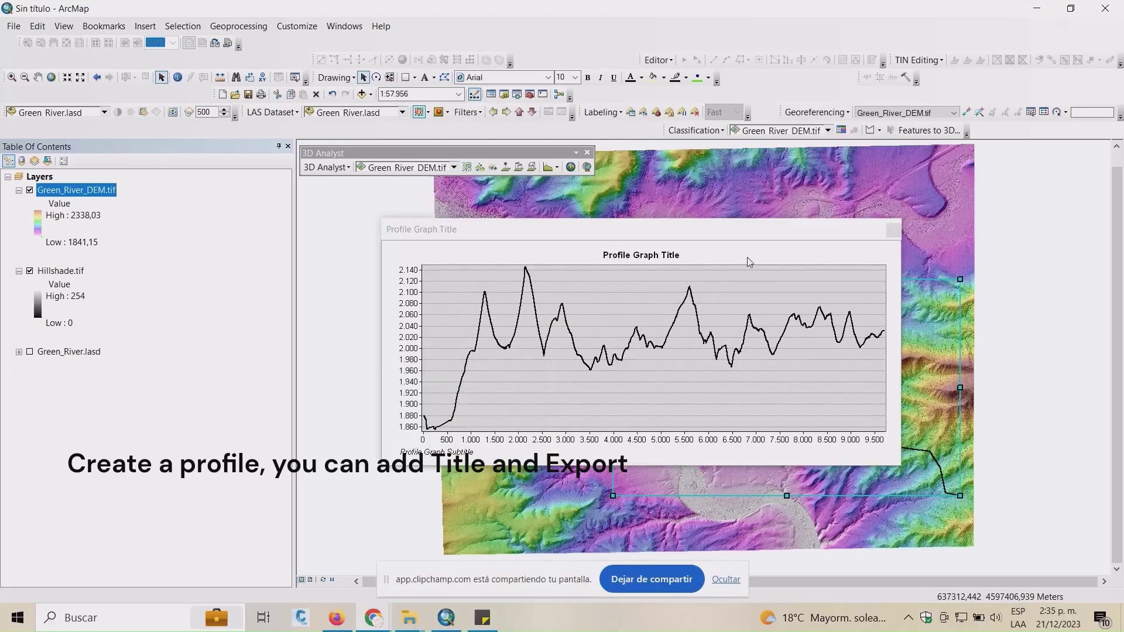
Set the profile graph's data export to Excel format and open the save location.
right_click(748, 274)
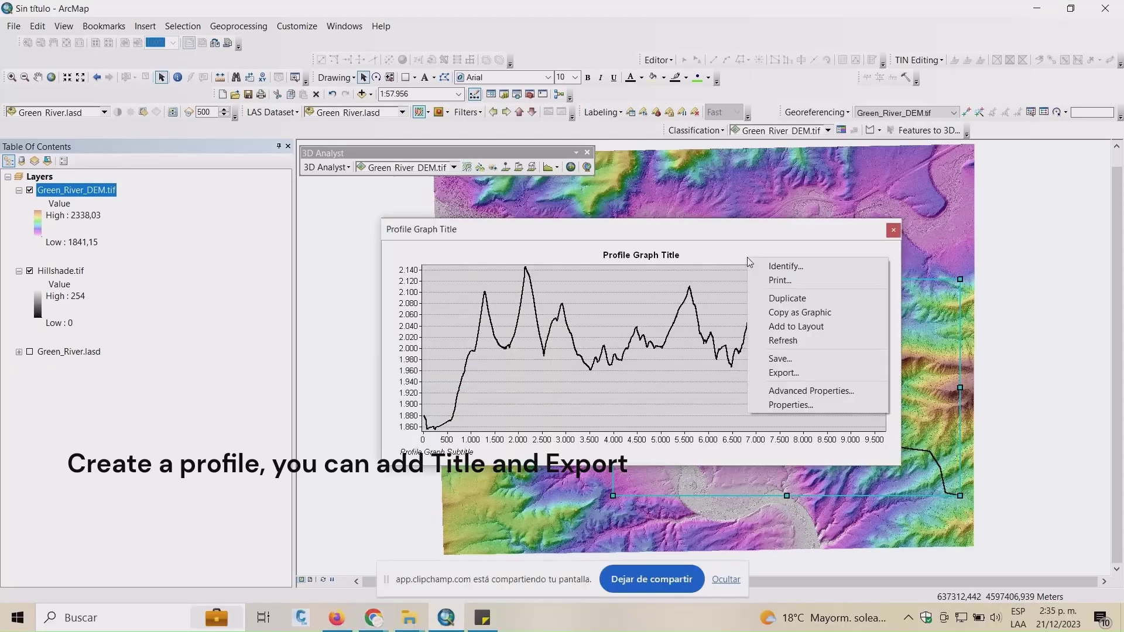
click(794, 392)
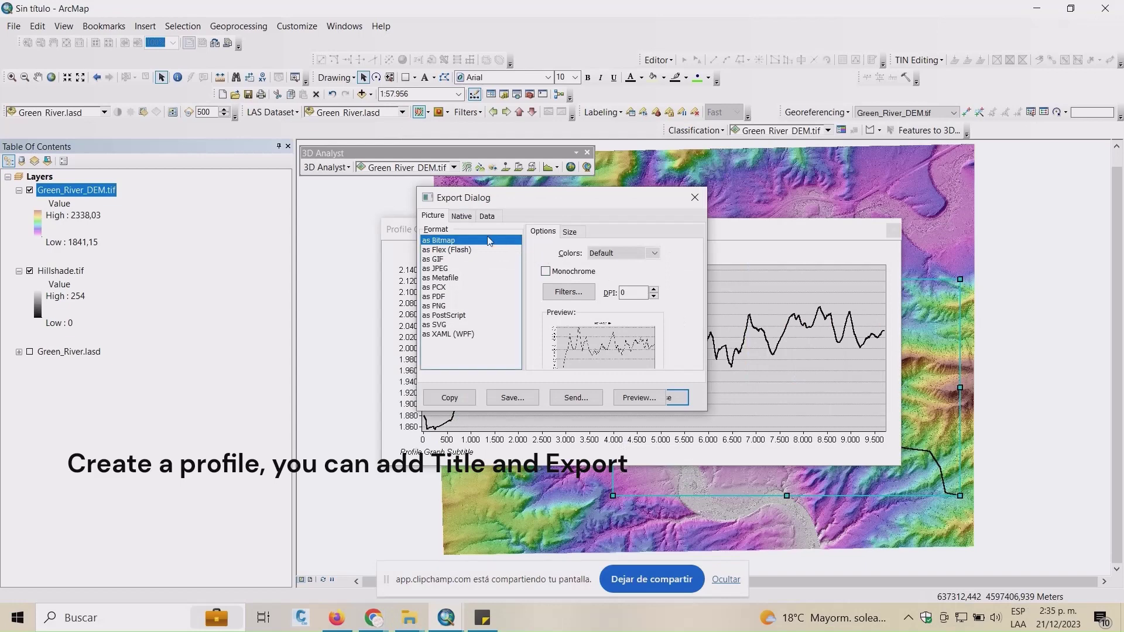
click(487, 216)
click(448, 295)
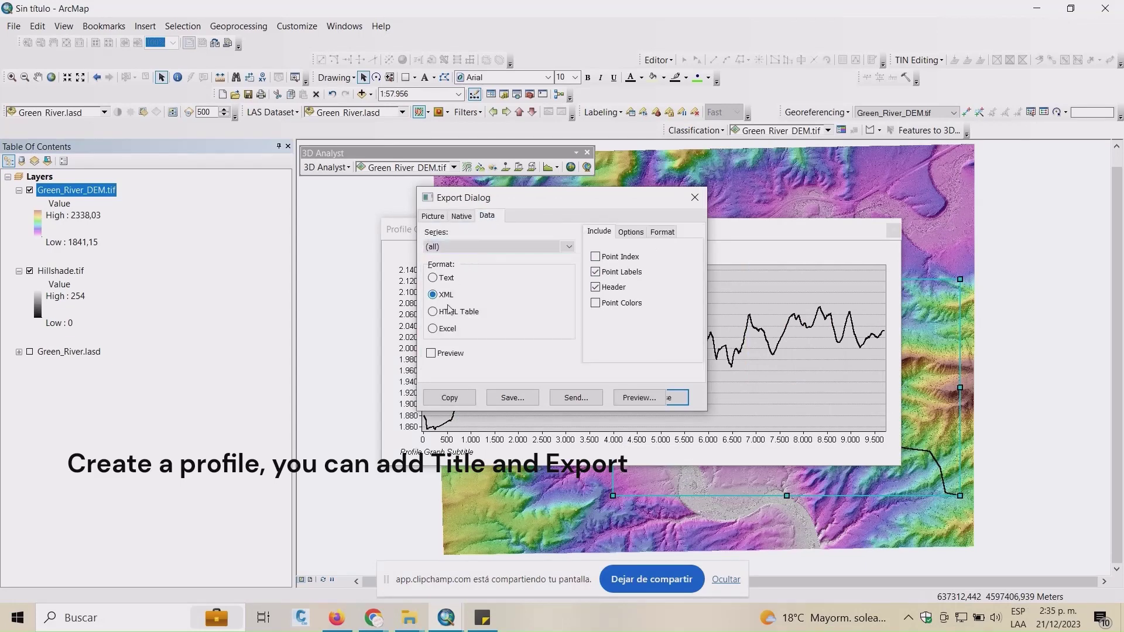
click(447, 328)
click(512, 396)
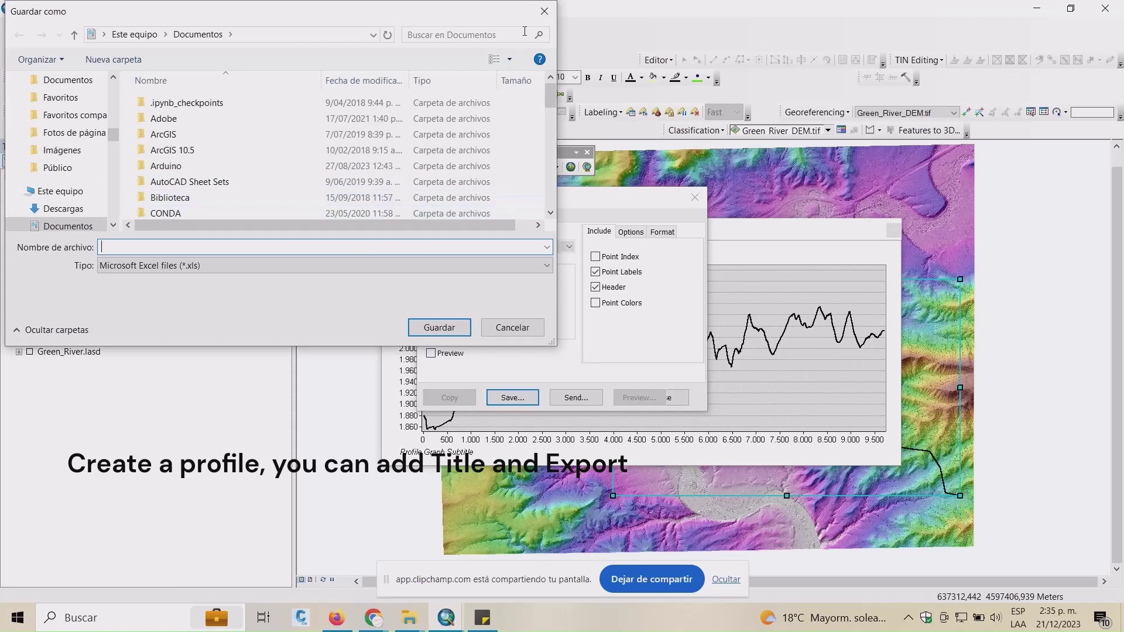
click(541, 22)
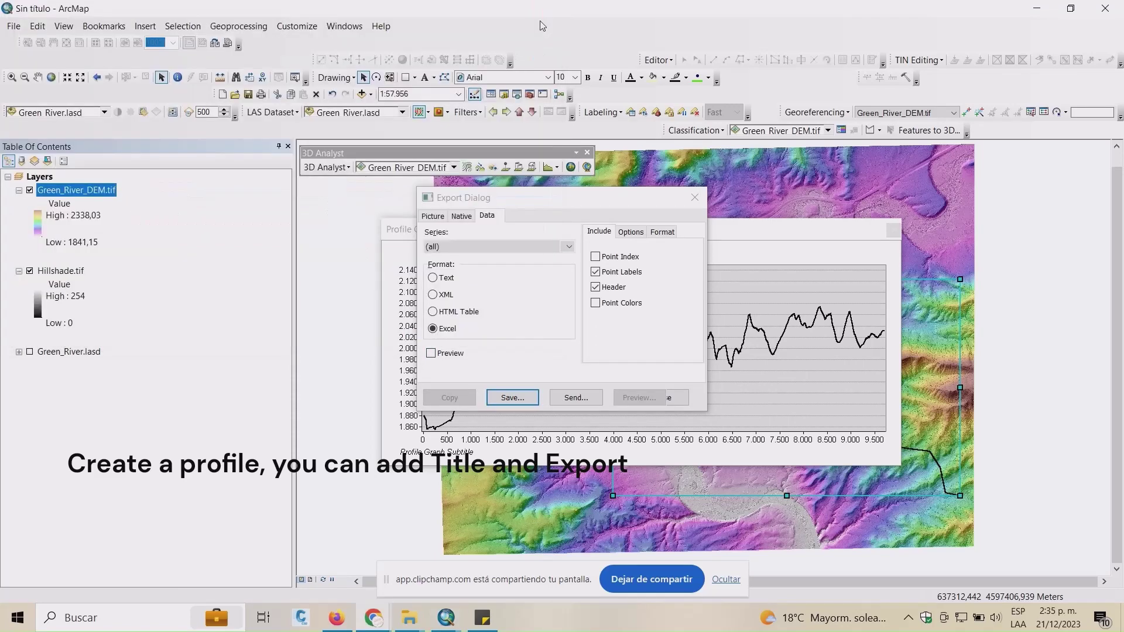